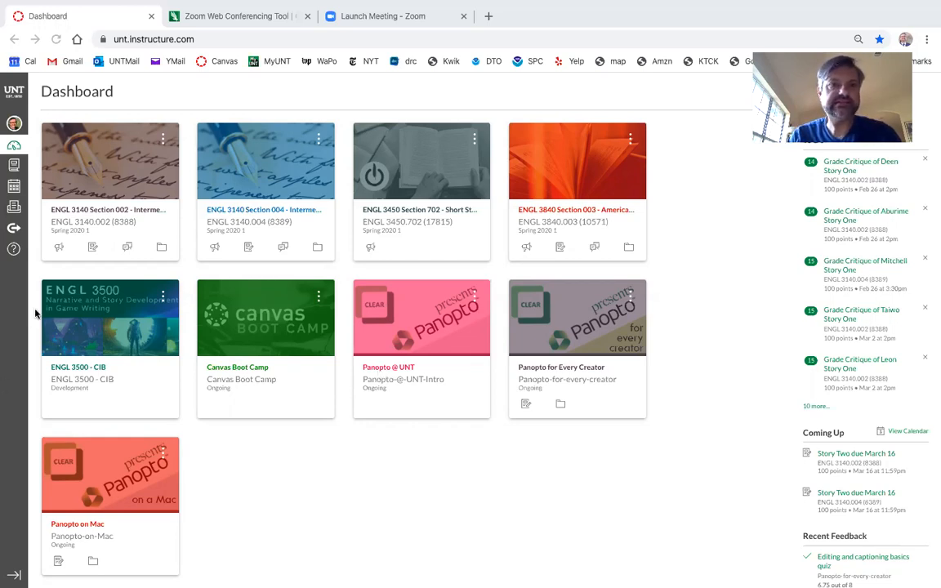
# Step: Open the ENGL 3140 Section 002 course and look through its syllabus home page
pyautogui.click(99, 218)
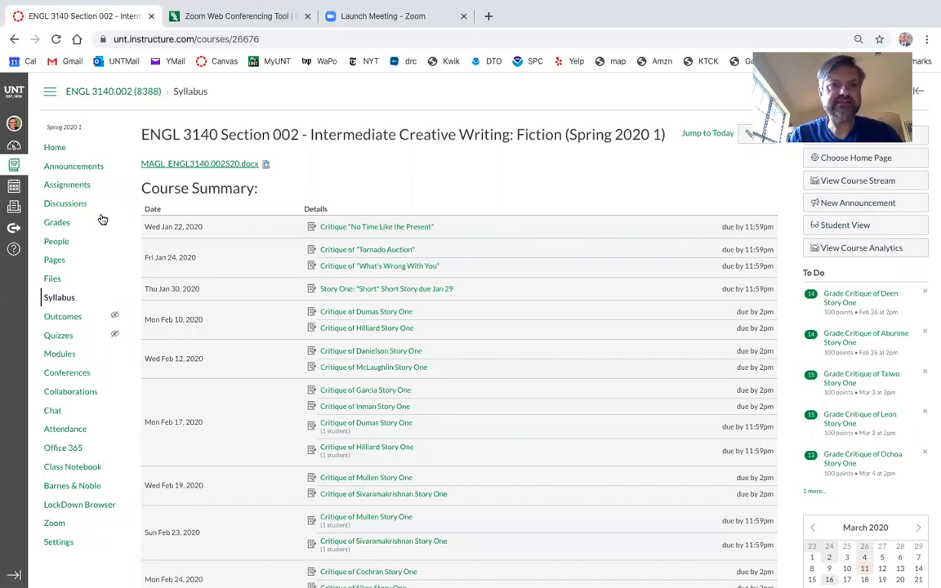
pyautogui.scroll(-5, 110, 257)
pyautogui.scroll(5, 110, 260)
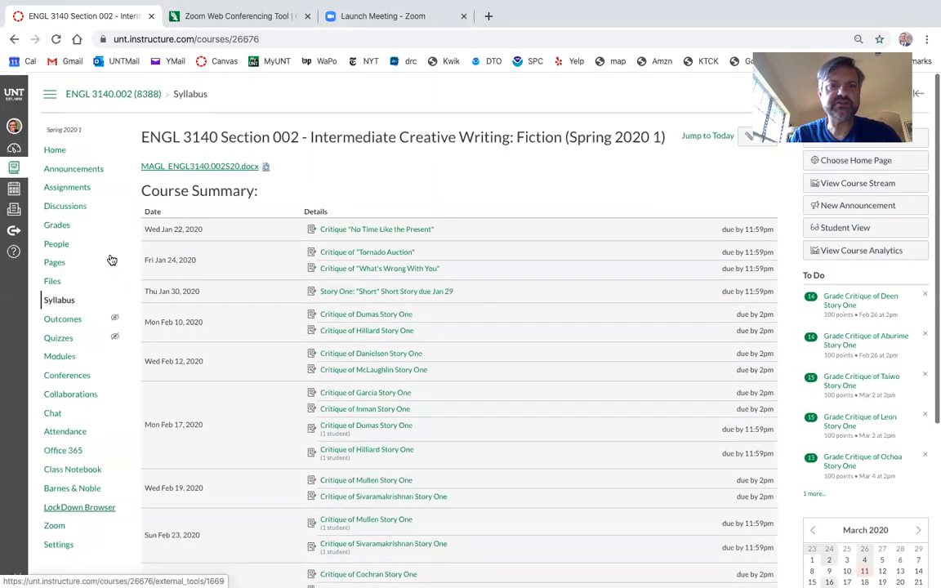
pyautogui.scroll(-4, 110, 260)
pyautogui.scroll(2, 110, 260)
pyautogui.scroll(3, 112, 259)
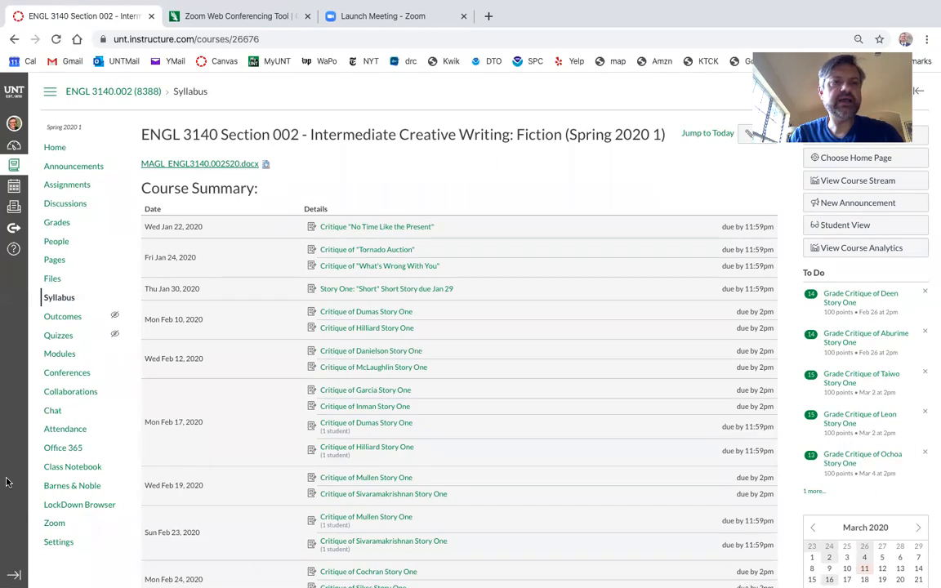
# Step: Start a new course discussion titled "Online workshop of" plus the student's full name, with the body text "Instructions here."
pyautogui.click(72, 206)
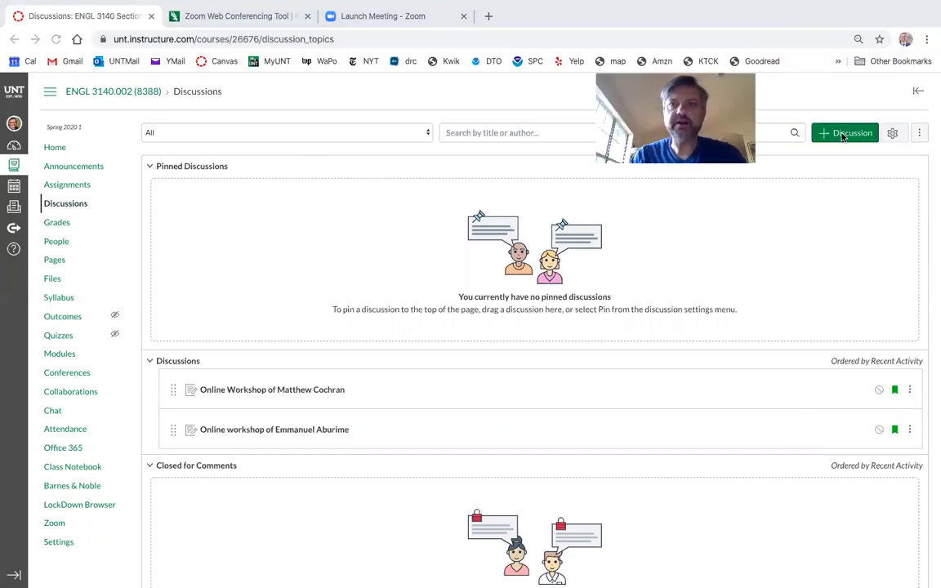
pyautogui.click(845, 132)
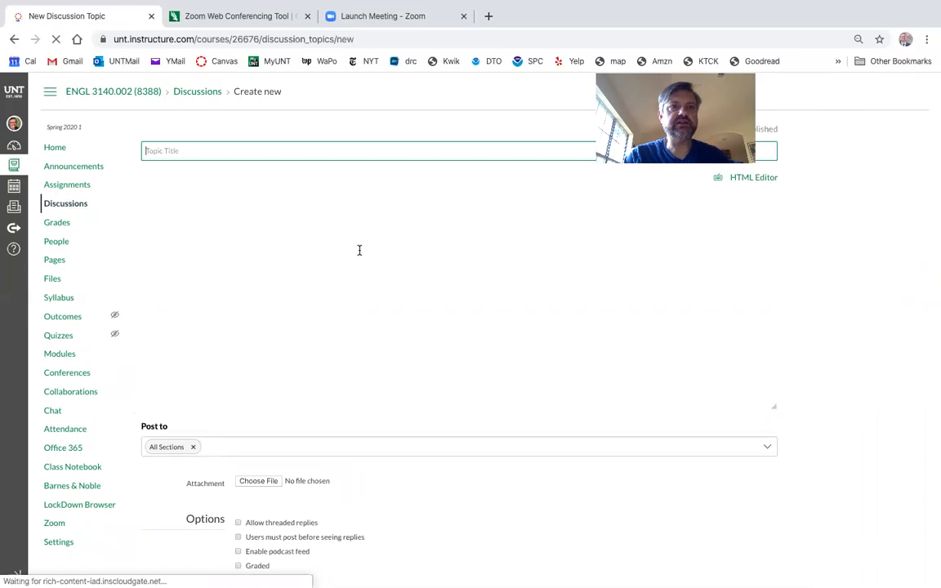
pyautogui.write('Online')
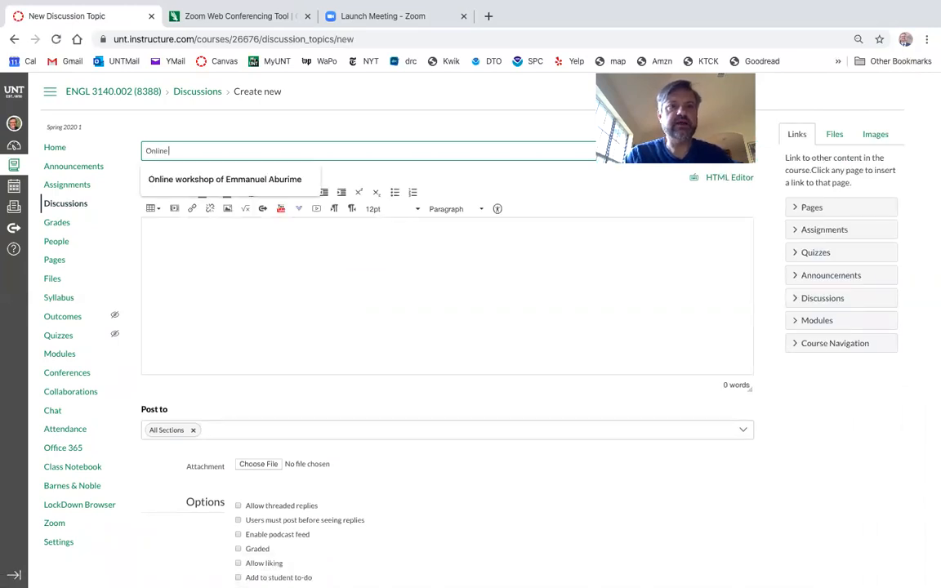
pyautogui.click(252, 179)
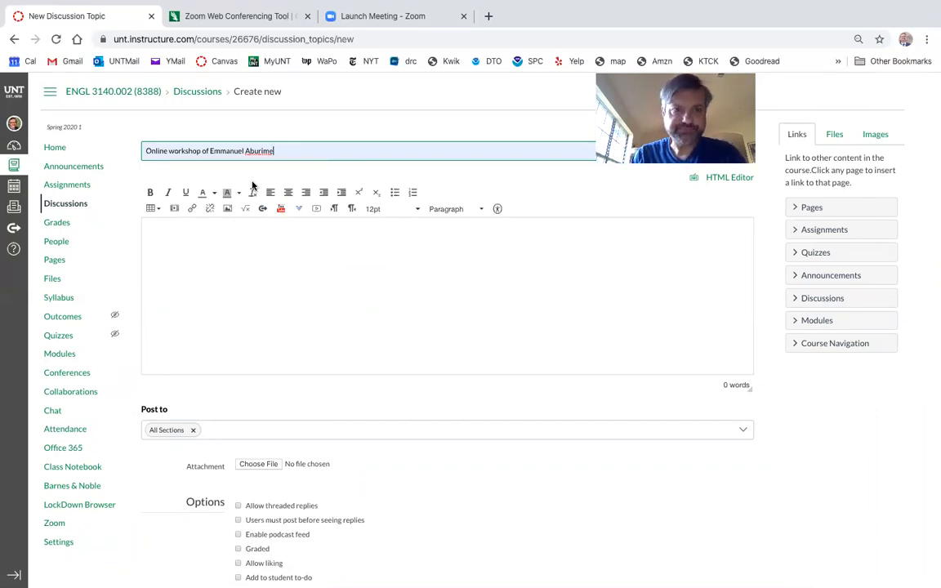
pyautogui.click(188, 232)
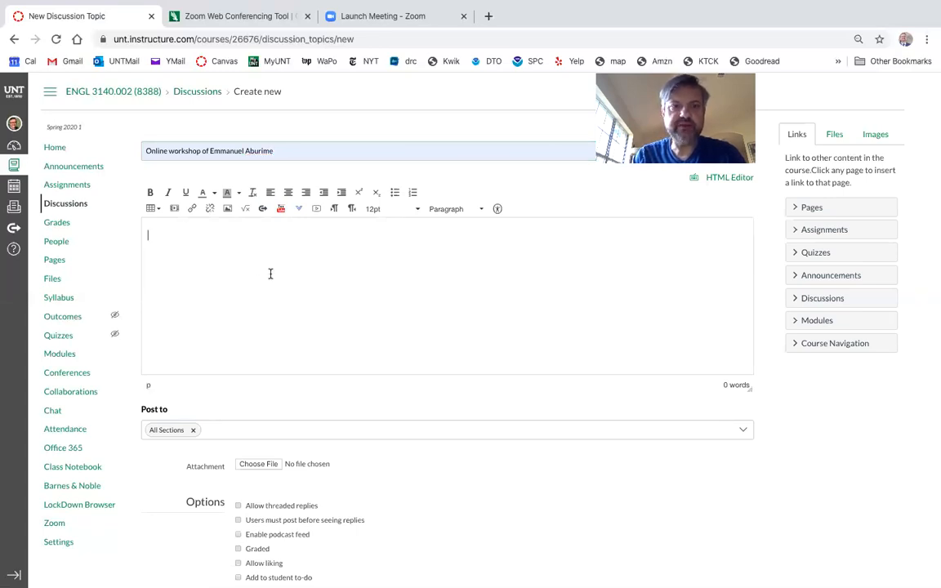
pyautogui.write('Instructions here.')
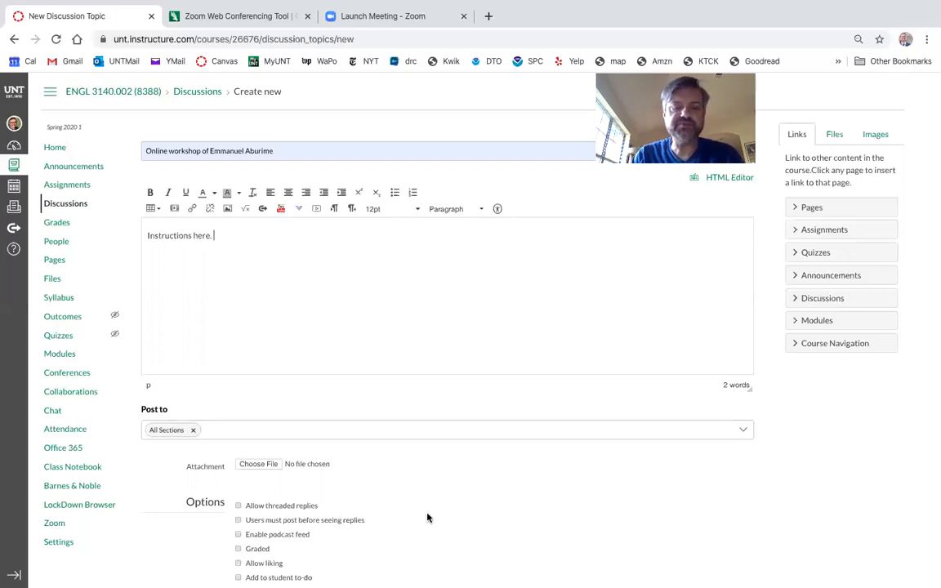
# Step: Allow threaded replies in the new discussion's options
pyautogui.scroll(-1, 427, 517)
pyautogui.scroll(-2, 427, 517)
pyautogui.scroll(-1, 426, 517)
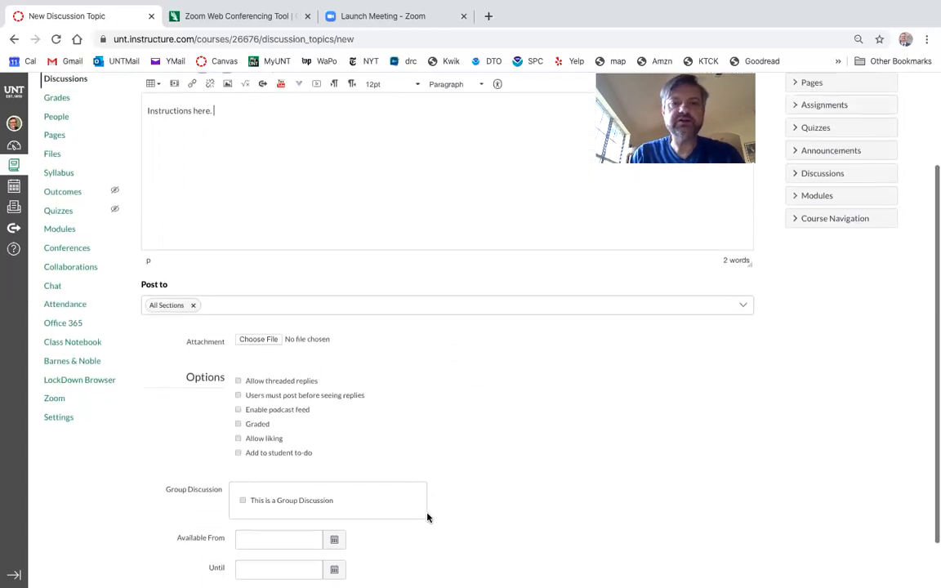
pyautogui.scroll(1, 427, 517)
pyautogui.scroll(1, 426, 518)
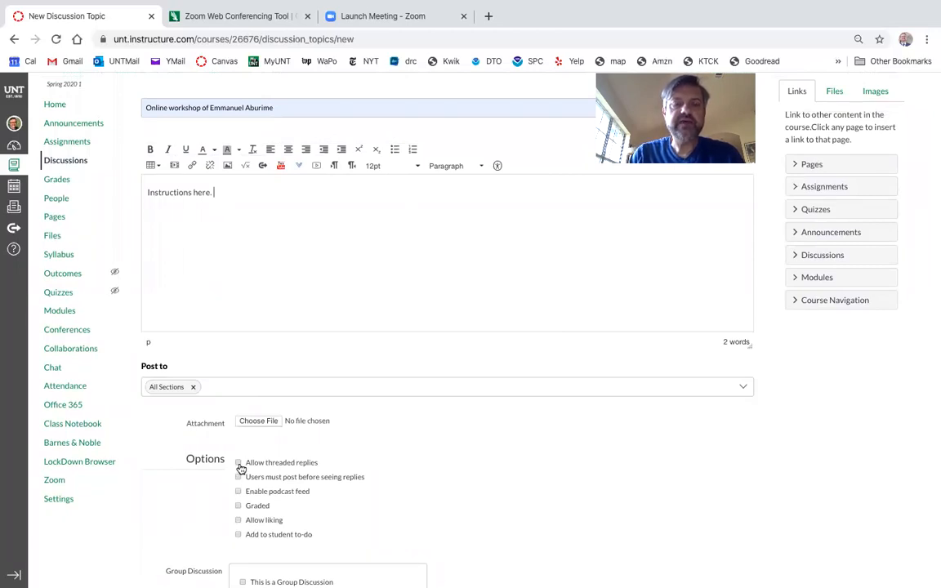
pyautogui.scroll(-1, 241, 469)
pyautogui.scroll(1, 241, 468)
pyautogui.click(239, 396)
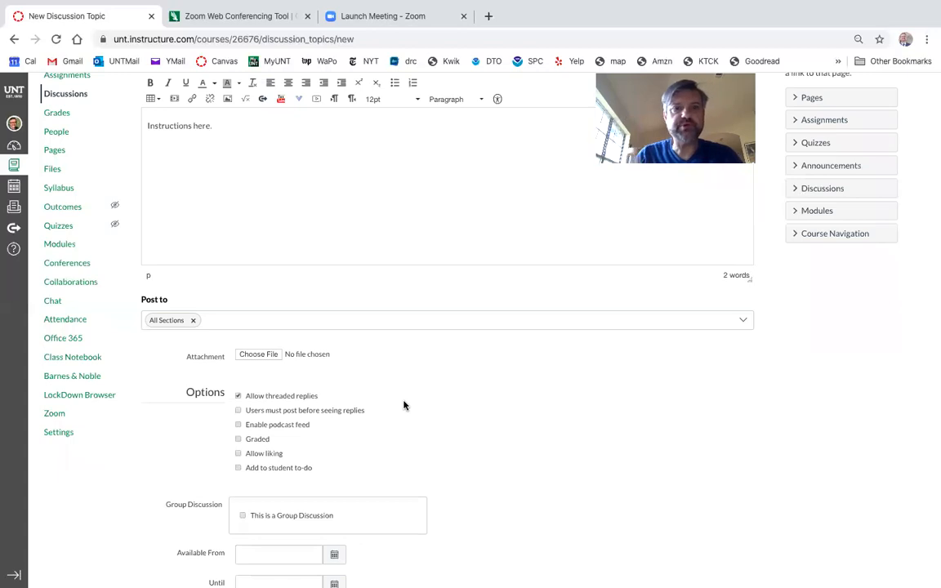
# Step: Make the discussion graded and set its possible points to 100
pyautogui.click(237, 440)
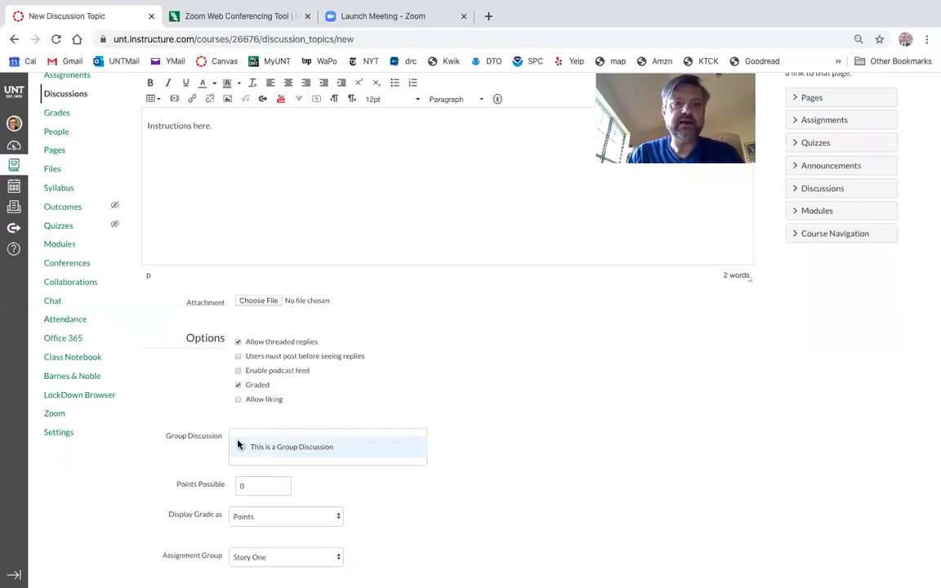
pyautogui.doubleClick(258, 486)
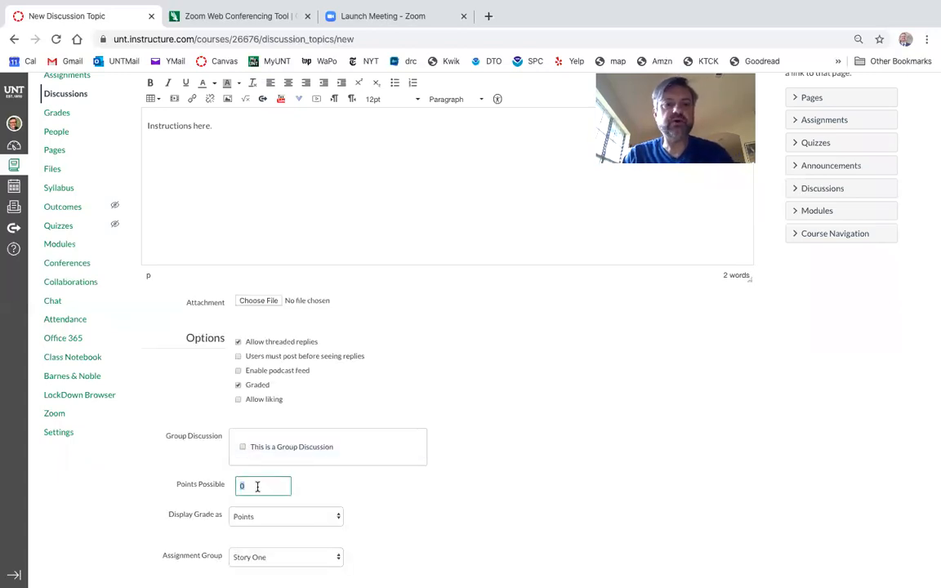
pyautogui.write('100')
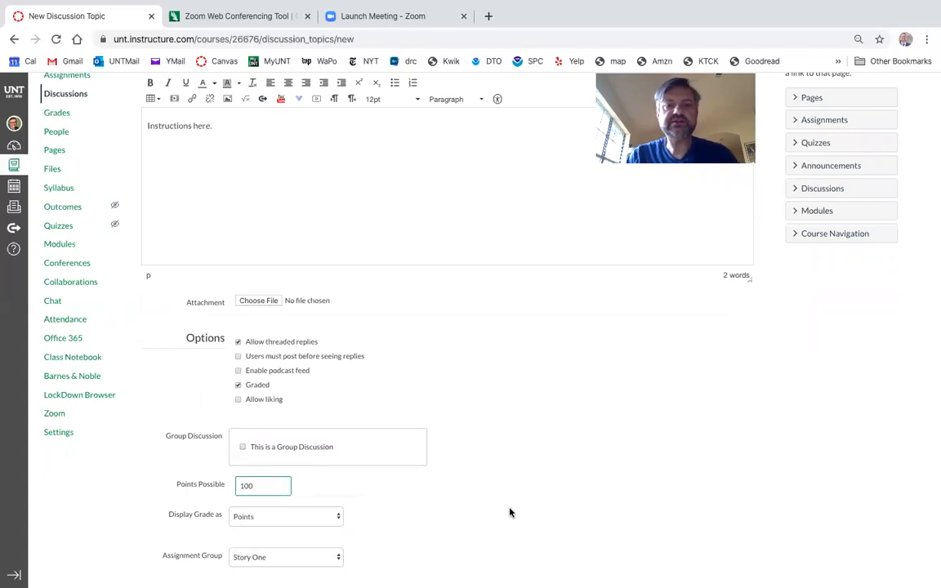
# Step: Set the discussion's due date for everyone to April 27, 2020
pyautogui.scroll(-2, 510, 513)
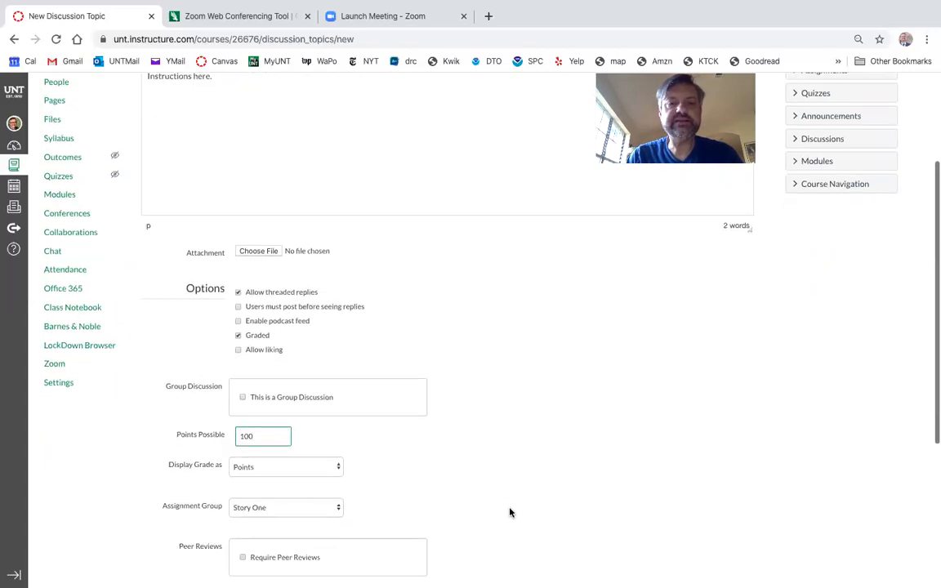
pyautogui.scroll(2, 510, 512)
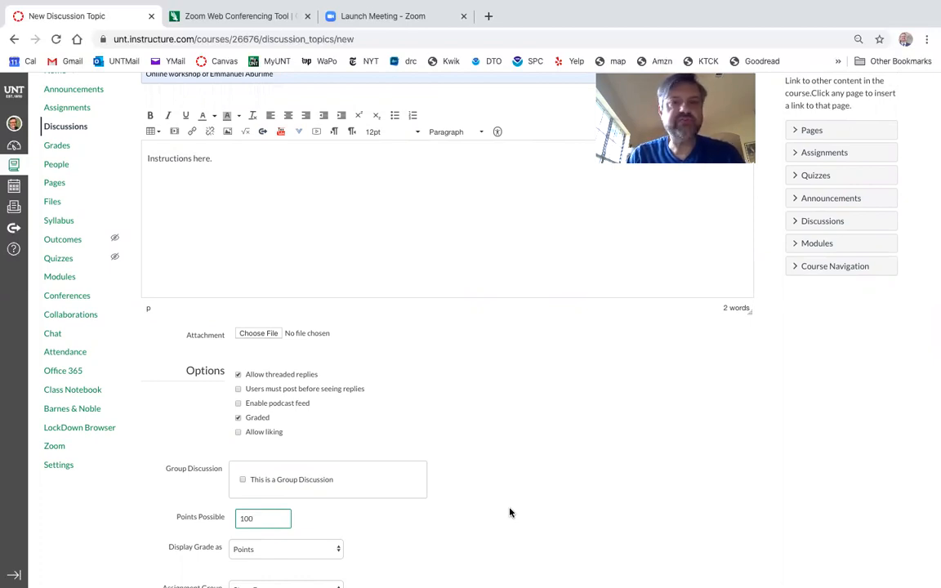
pyautogui.scroll(-5, 510, 512)
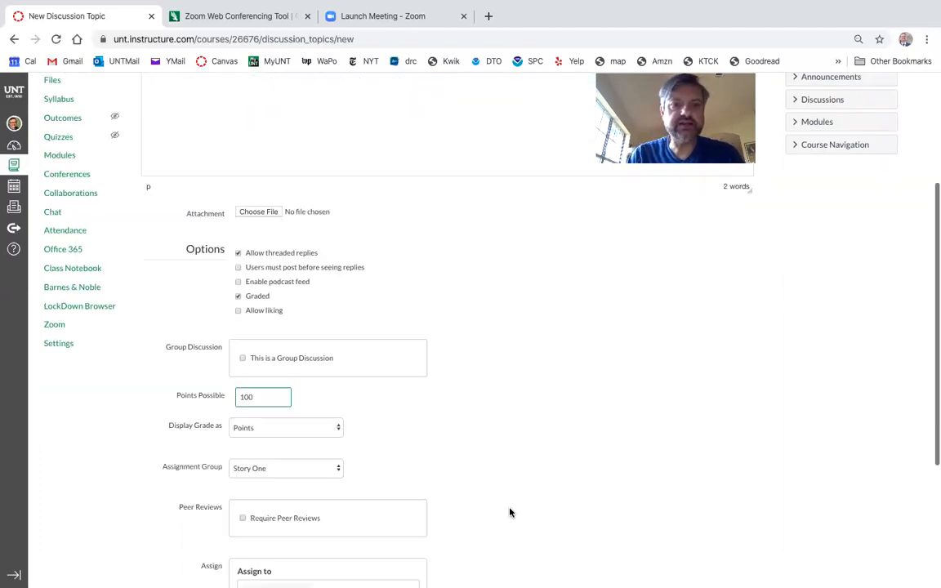
pyautogui.scroll(-4, 510, 512)
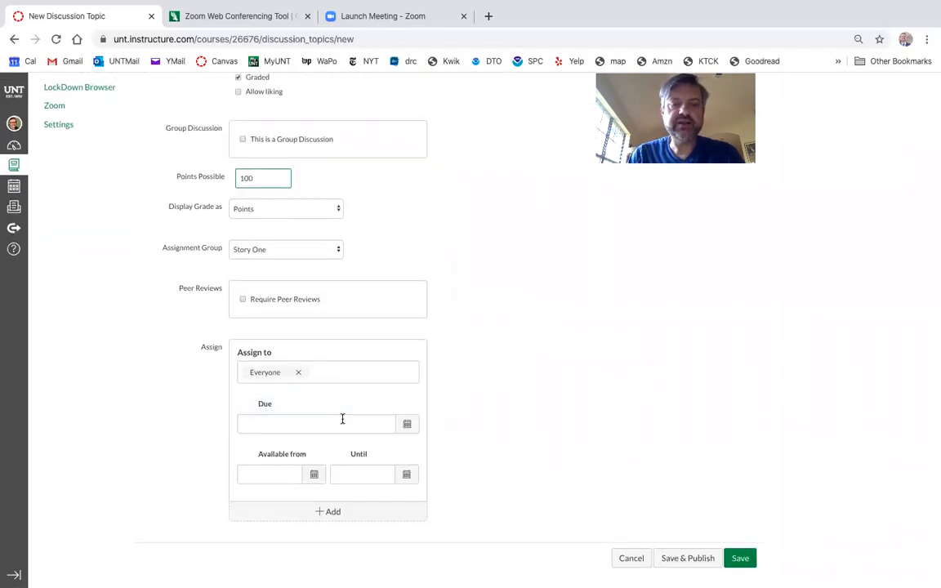
pyautogui.scroll(2, 501, 412)
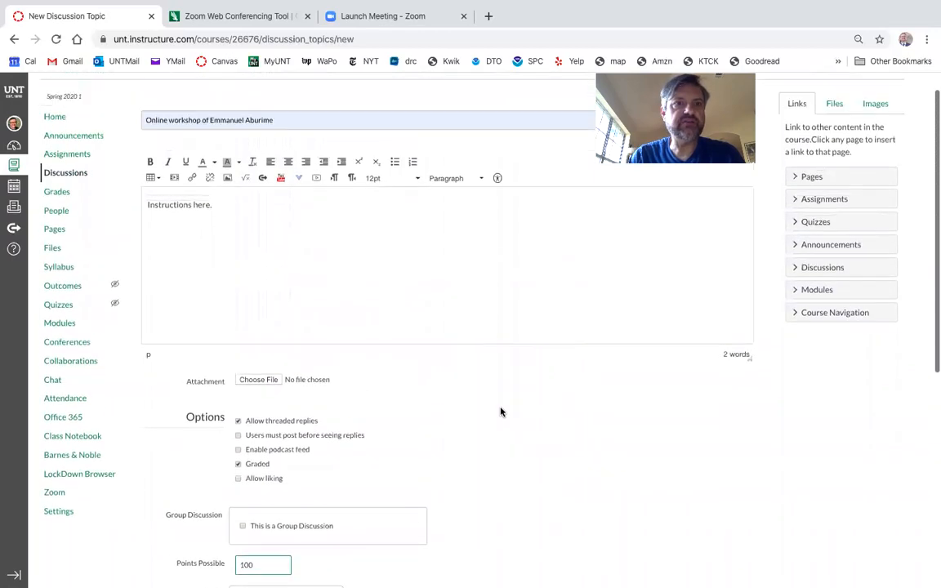
pyautogui.scroll(-5, 501, 412)
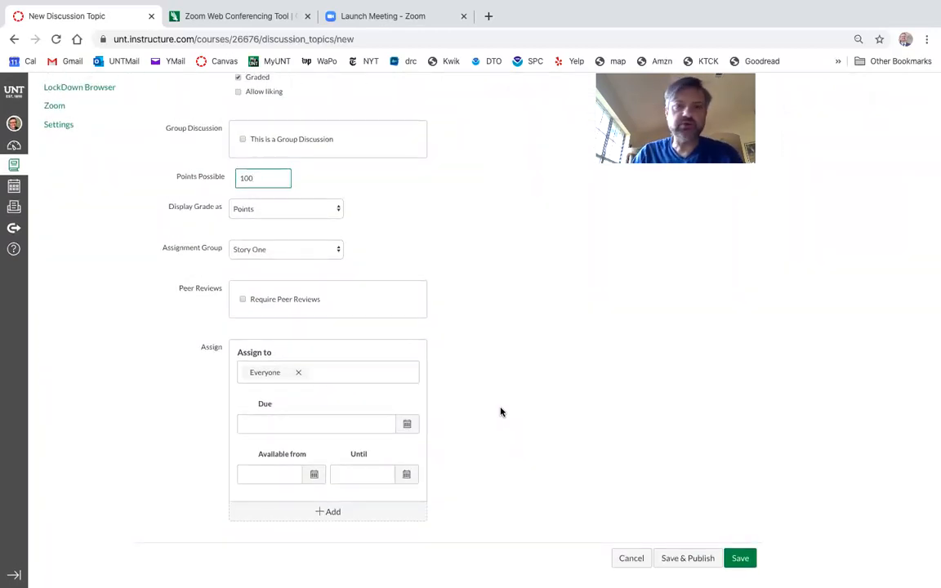
pyautogui.click(407, 426)
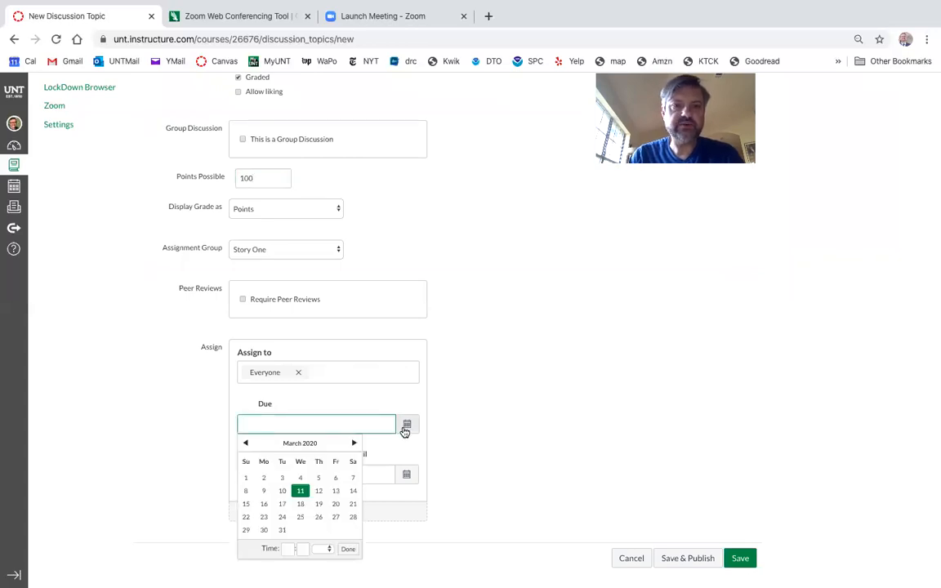
pyautogui.click(355, 443)
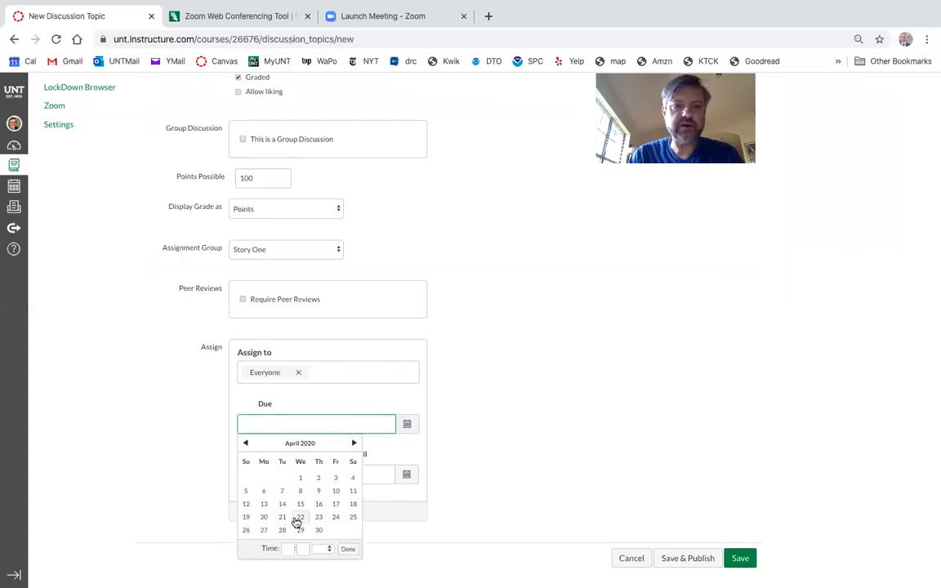
pyautogui.click(264, 530)
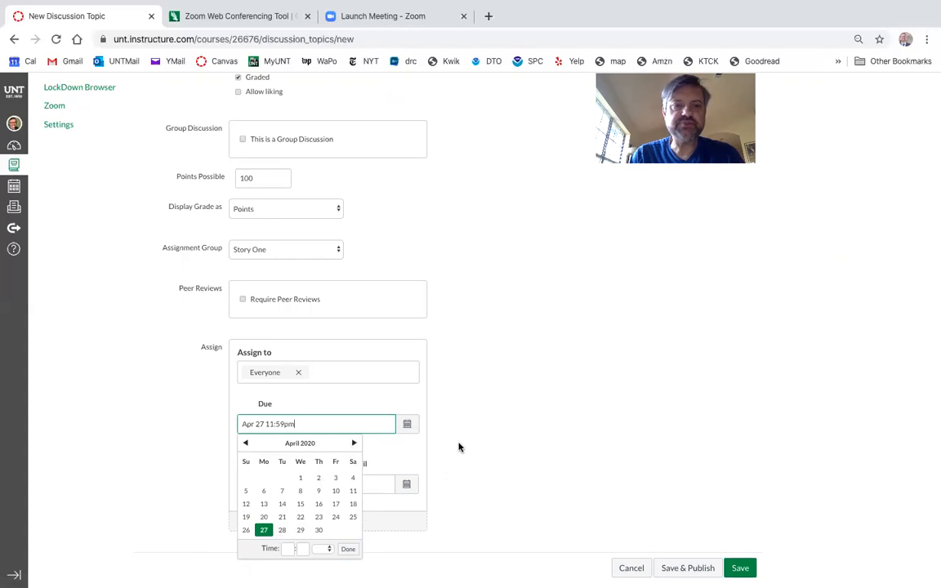
# Step: Change the due time on April 27 to 3:30pm
pyautogui.click(284, 424)
pyautogui.press('BackSpace')
pyautogui.press('BackSpace')
pyautogui.press('BackSpace')
pyautogui.press('BackSpace')
pyautogui.press('BackSpace')
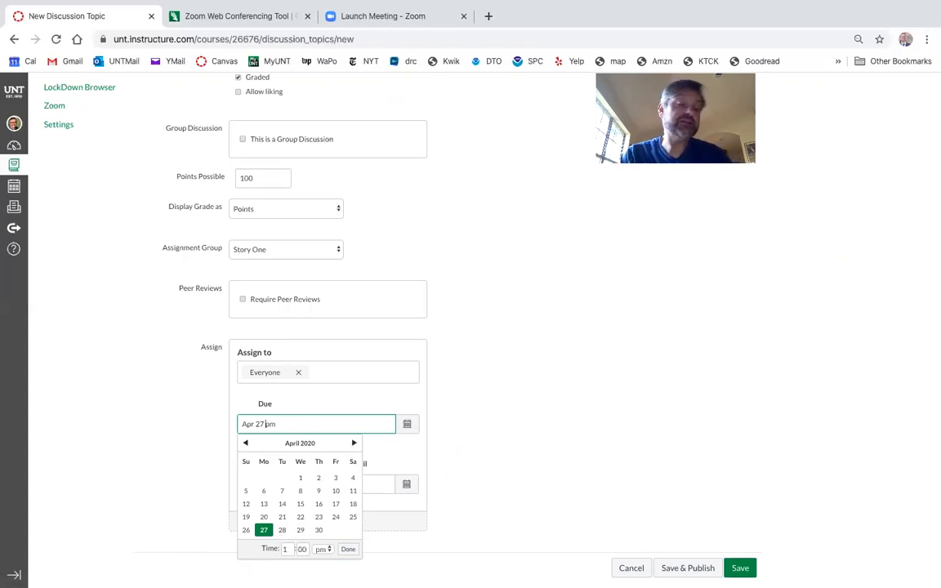
pyautogui.write('3')
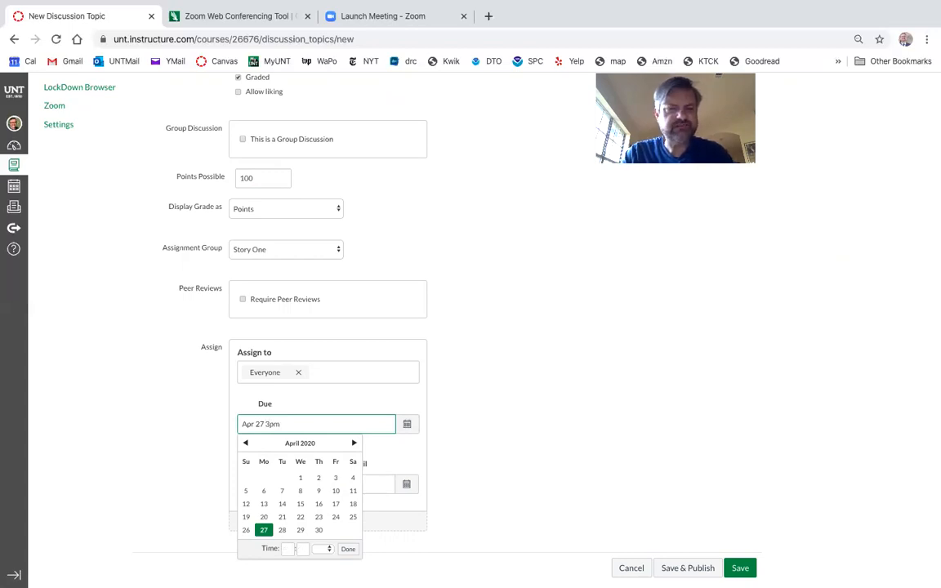
pyautogui.write(':30')
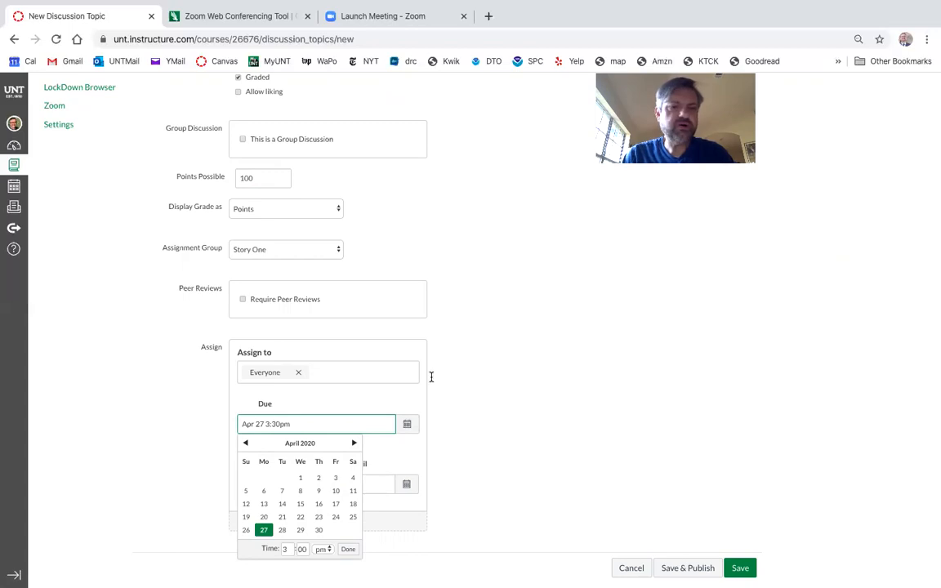
pyautogui.click(519, 401)
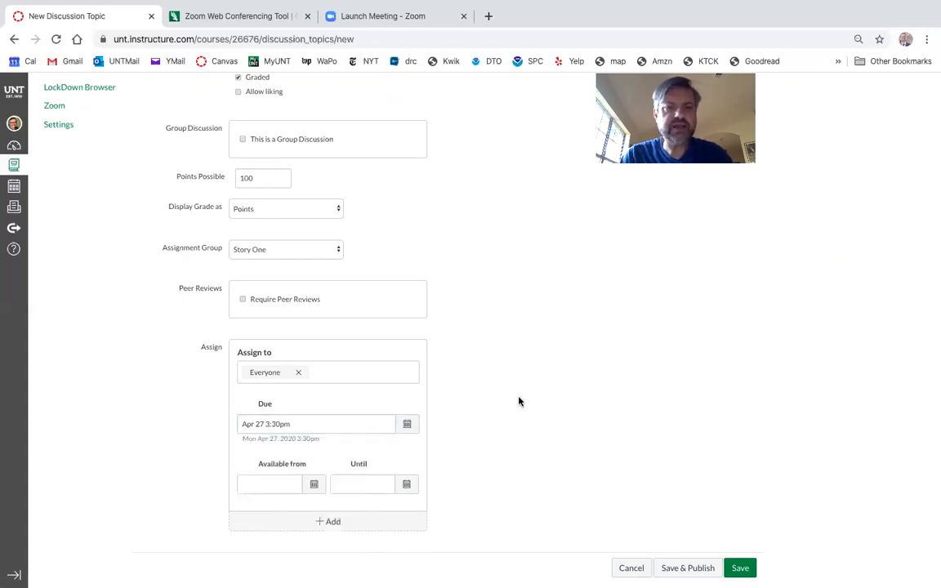
# Step: Make the discussion available from March 11 at 12am until April 27 at 11:59pm
pyautogui.click(314, 485)
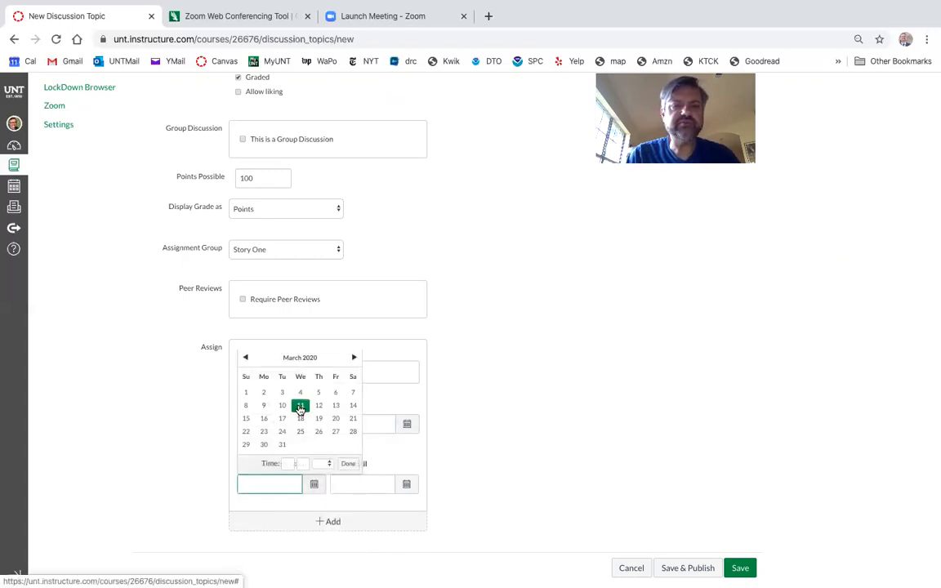
pyautogui.click(301, 406)
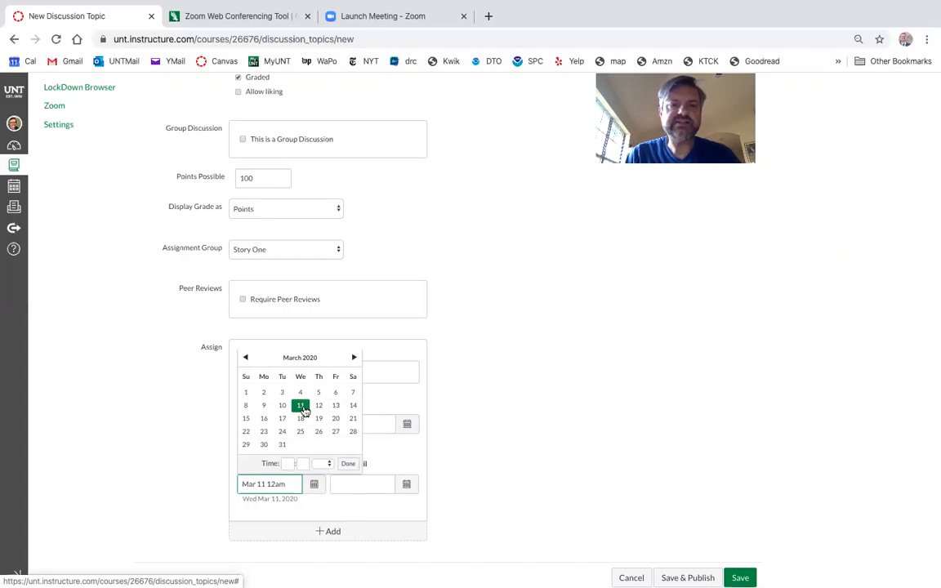
pyautogui.click(412, 447)
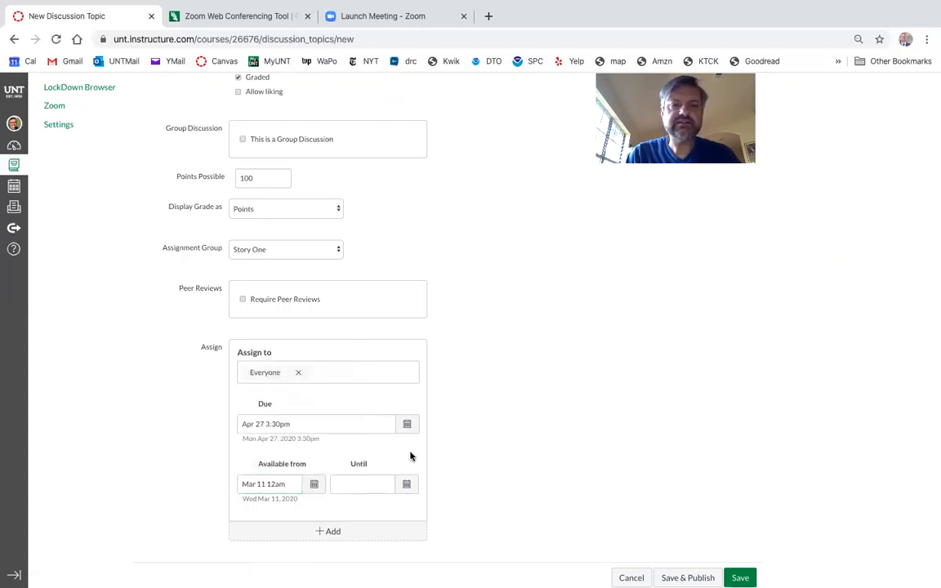
pyautogui.click(404, 486)
pyautogui.click(446, 357)
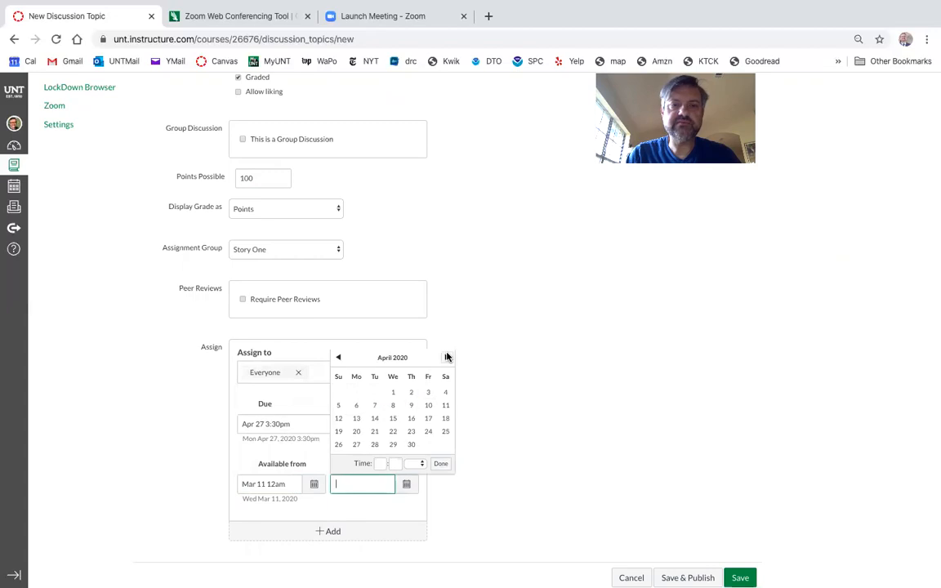
pyautogui.click(358, 445)
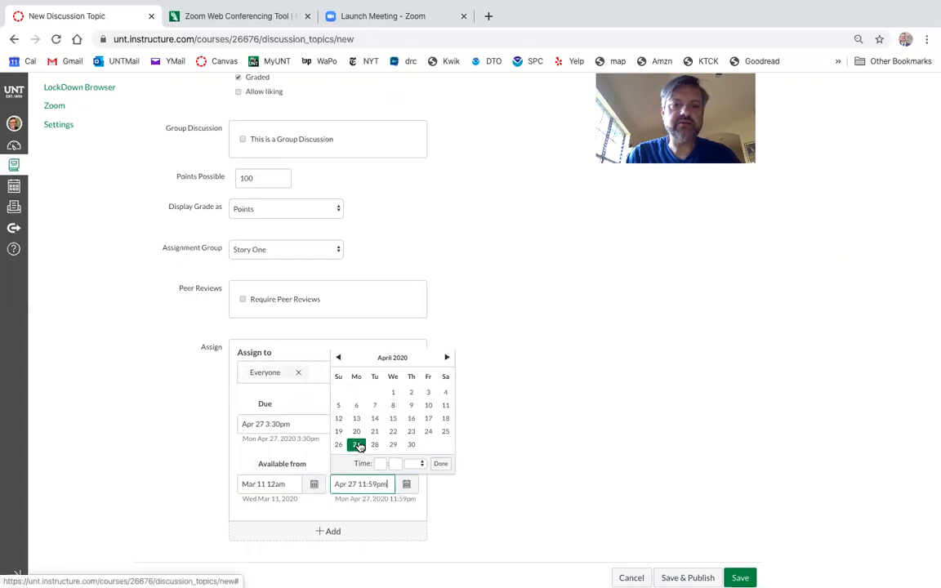
pyautogui.click(441, 464)
pyautogui.scroll(-1, 541, 440)
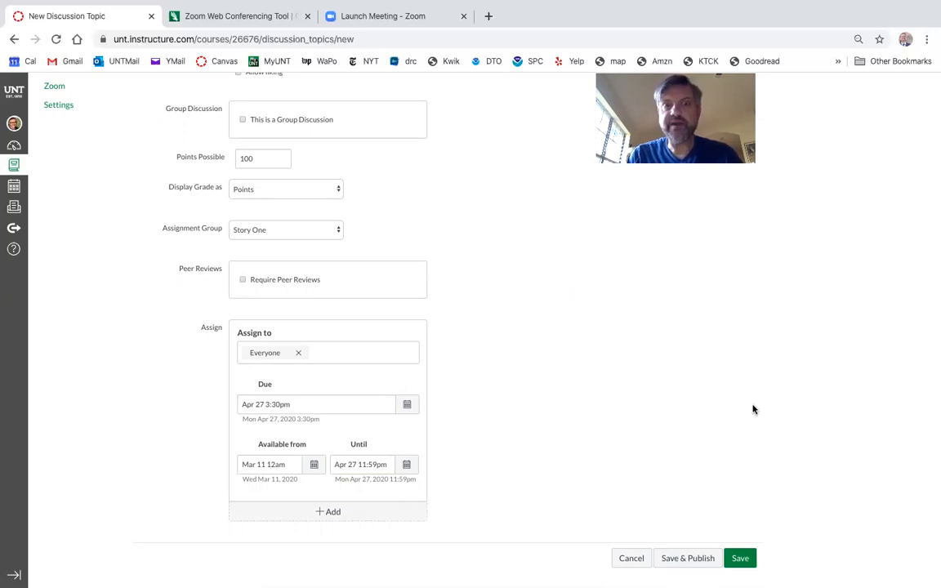
pyautogui.scroll(5, 754, 409)
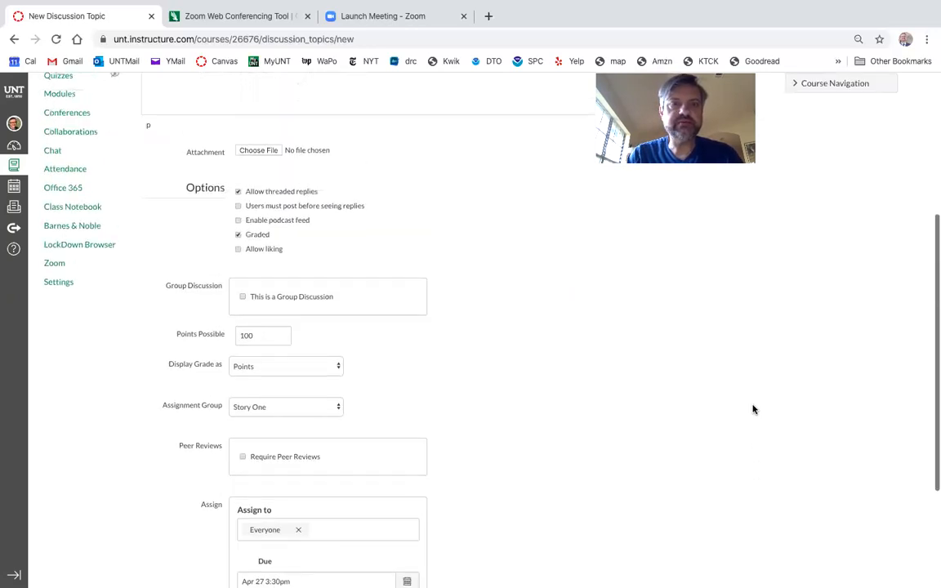
# Step: Insert a blank line above the "Instructions here." text in the new discussion's body
pyautogui.scroll(1, 754, 410)
pyautogui.scroll(-5, 753, 409)
pyautogui.scroll(6, 754, 410)
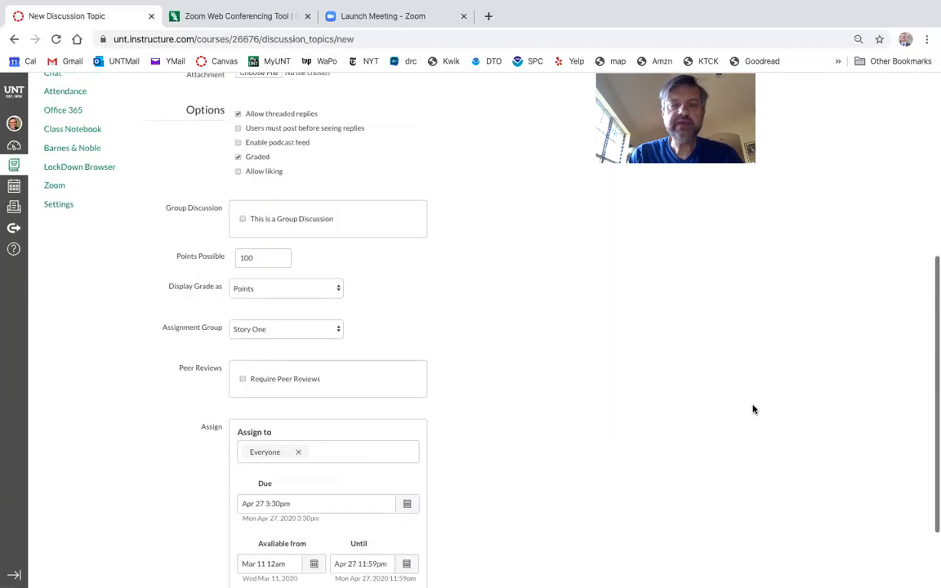
pyautogui.scroll(1, 753, 410)
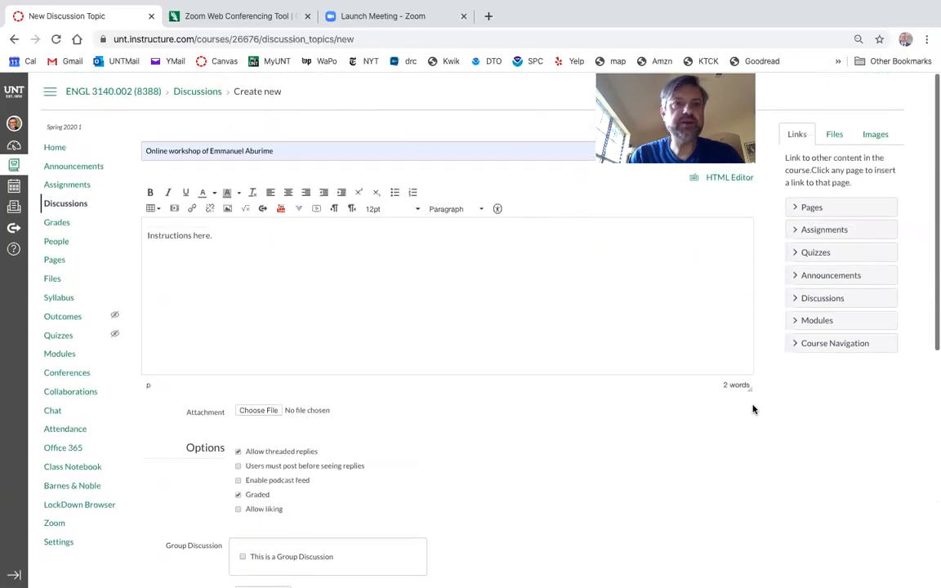
pyautogui.click(261, 235)
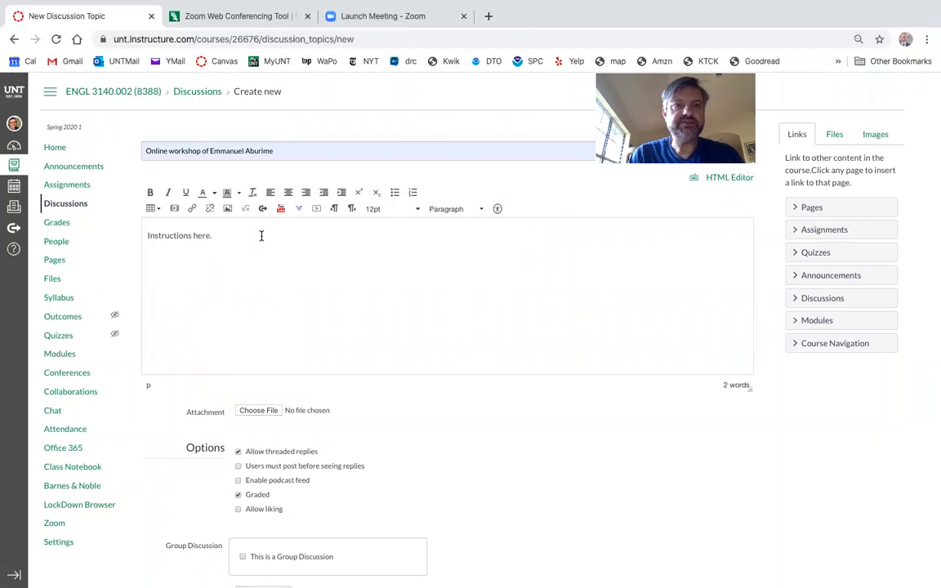
pyautogui.press('Left')
pyautogui.press('Left')
pyautogui.press('Left')
pyautogui.press('Left')
pyautogui.press('Left')
pyautogui.press('Left')
pyautogui.press('Left')
pyautogui.press('Left')
pyautogui.press('Left')
pyautogui.press('Left')
pyautogui.press('Left')
pyautogui.press('Left')
pyautogui.press('Left')
pyautogui.press('Left')
pyautogui.press('Left')
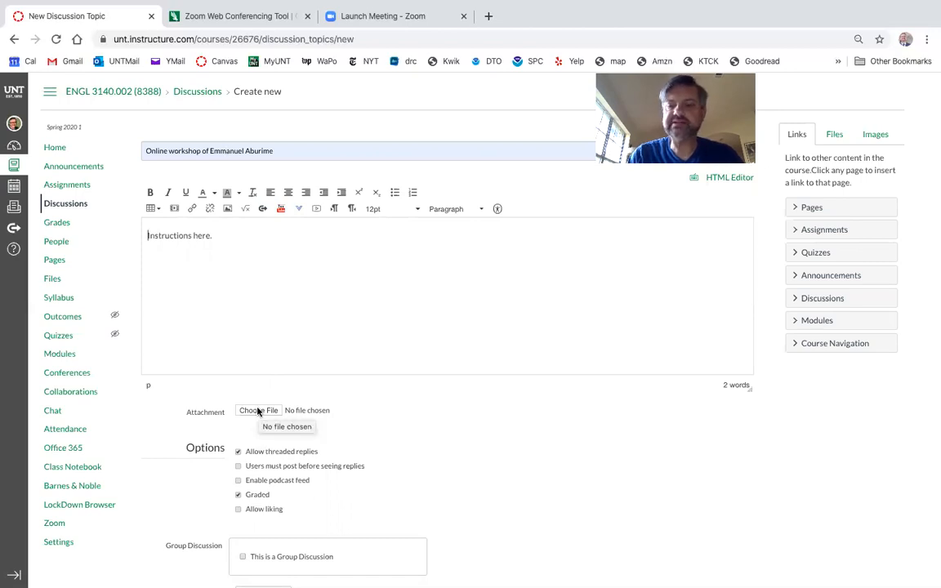
pyautogui.press('Return')
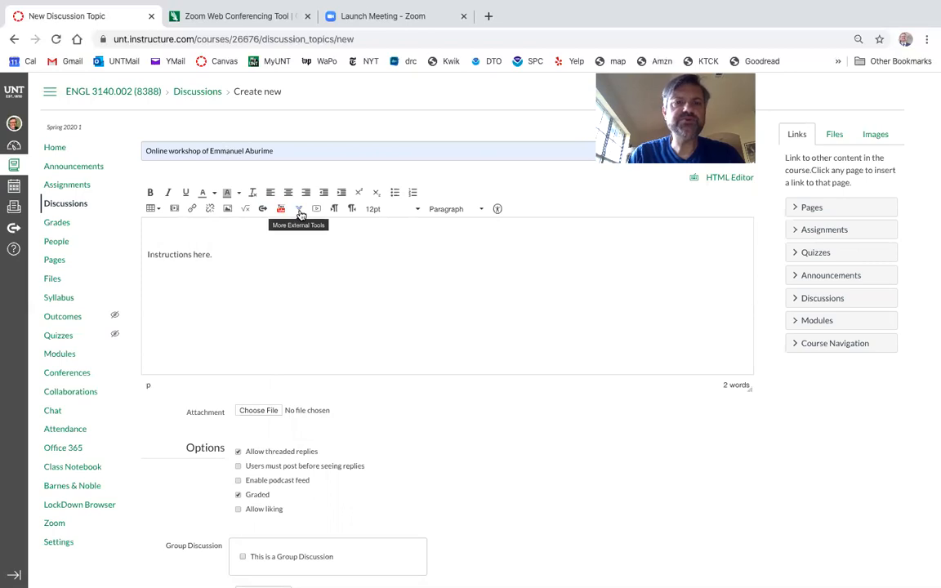
# Step: Examine Panopto's recording option for adding a video to the discussion, and close it without recording anything
pyautogui.scroll(5, 299, 250)
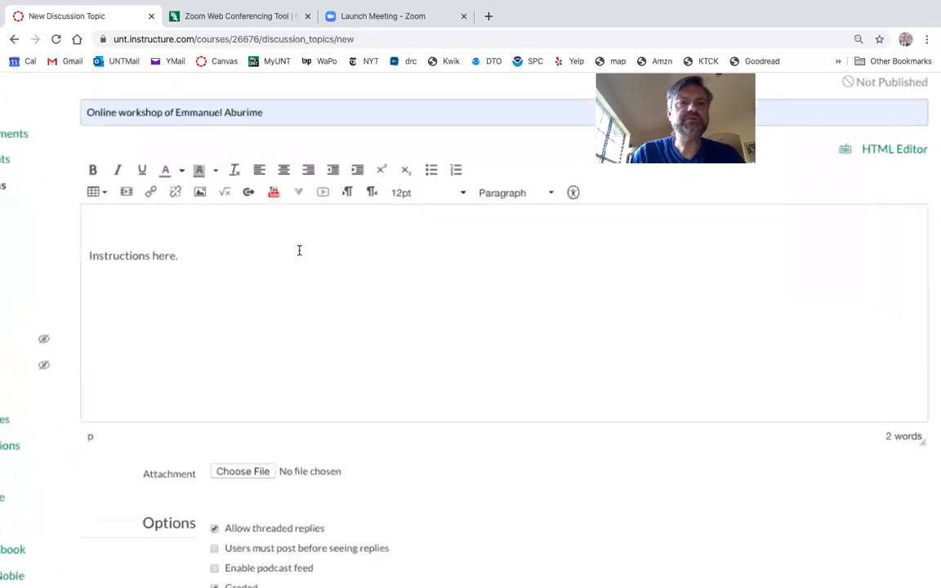
pyautogui.click(300, 179)
pyautogui.click(340, 234)
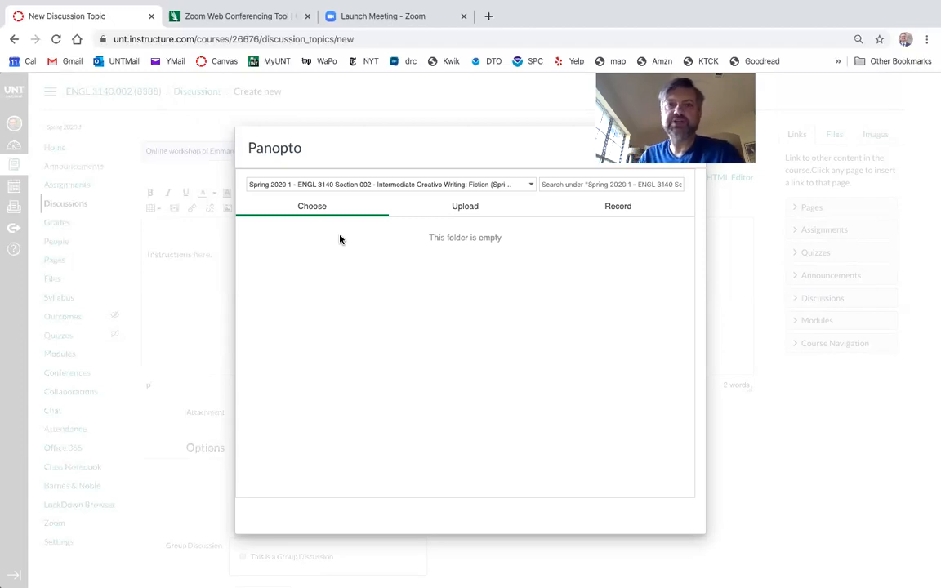
pyautogui.click(614, 211)
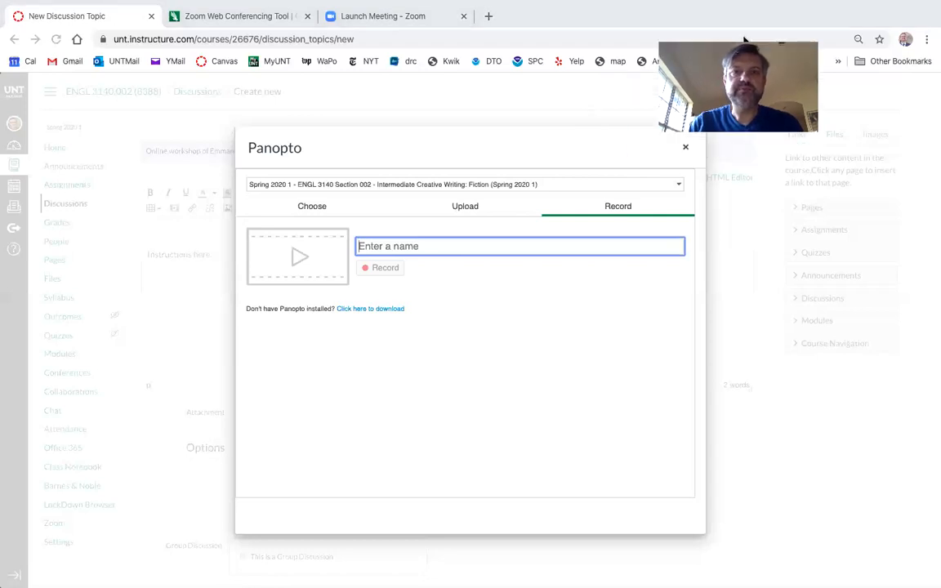
pyautogui.click(685, 149)
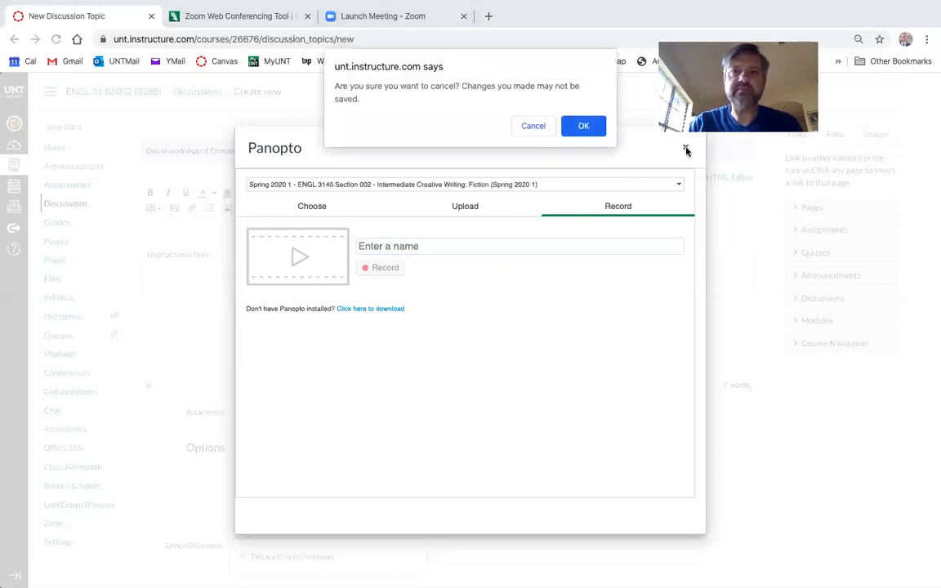
pyautogui.click(584, 126)
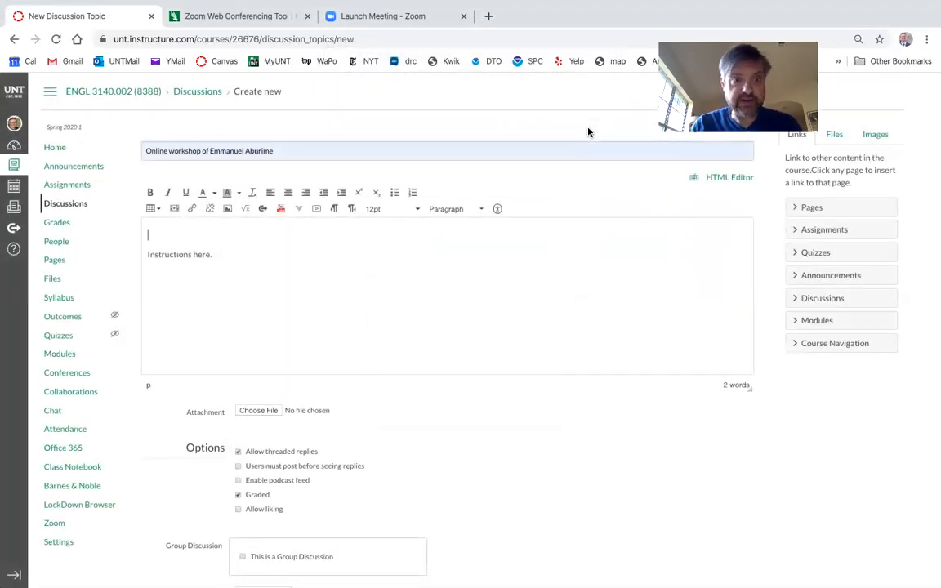
# Step: Leave the new discussion draft without saving and open the course's Modules page
pyautogui.scroll(-2, 625, 299)
pyautogui.scroll(2, 624, 300)
pyautogui.scroll(-6, 624, 300)
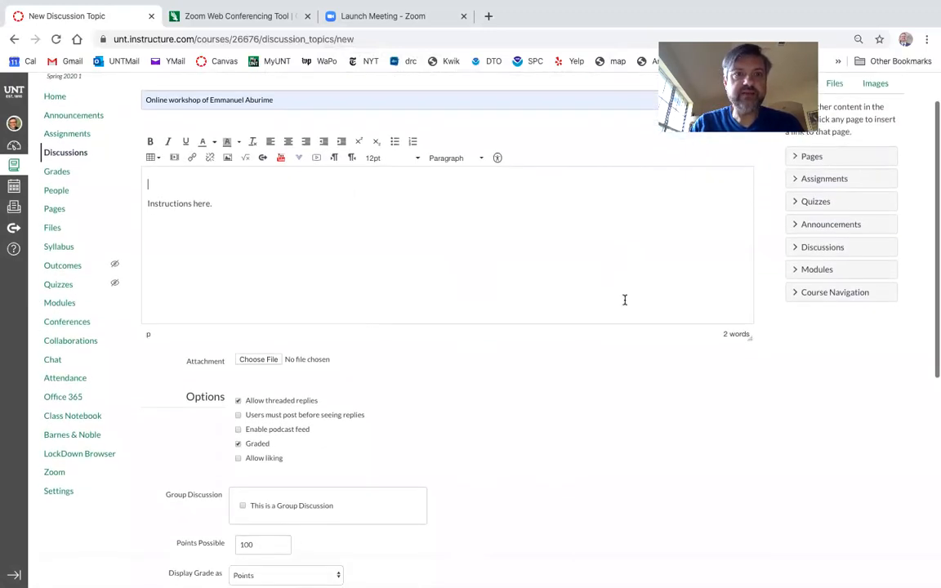
pyautogui.scroll(-3, 625, 305)
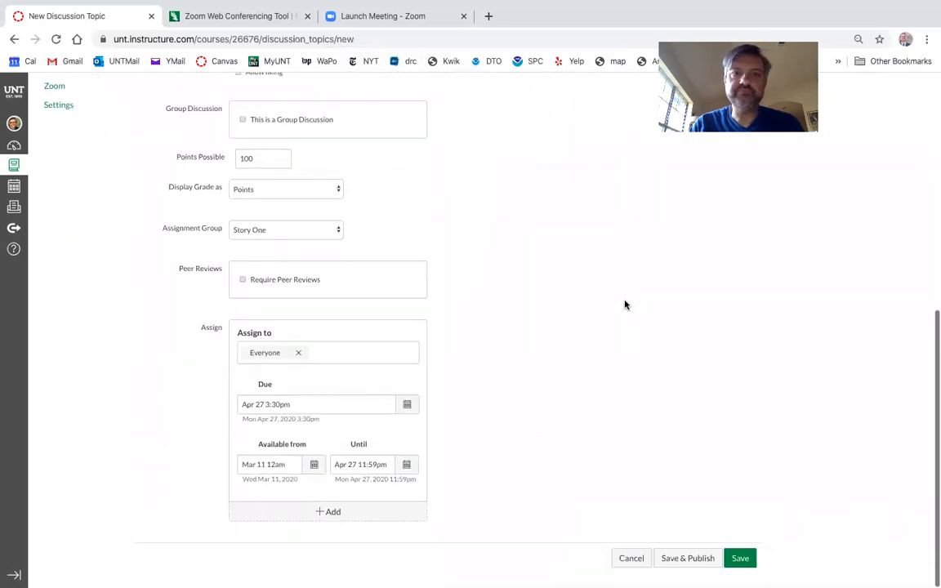
pyautogui.scroll(10, 625, 305)
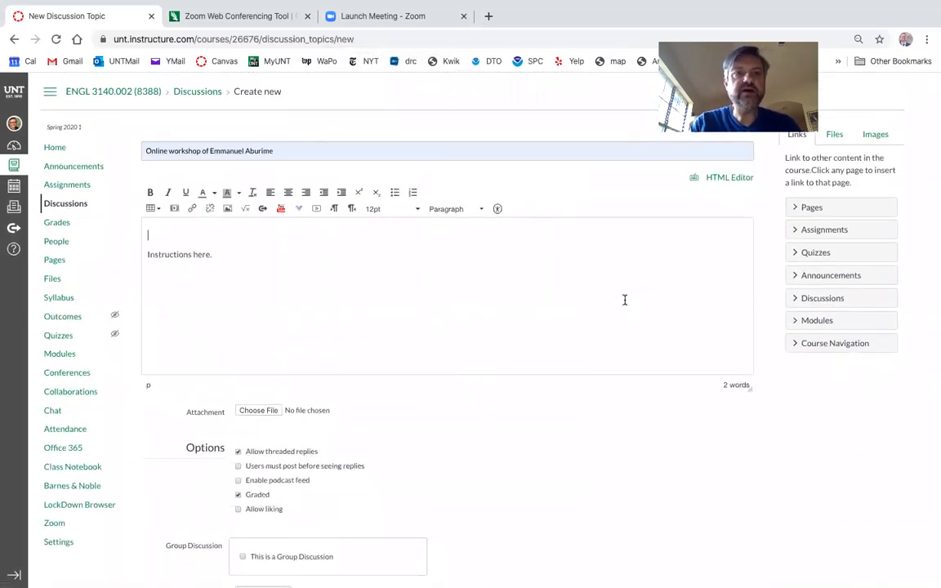
pyautogui.scroll(-3, 625, 300)
pyautogui.scroll(3, 625, 300)
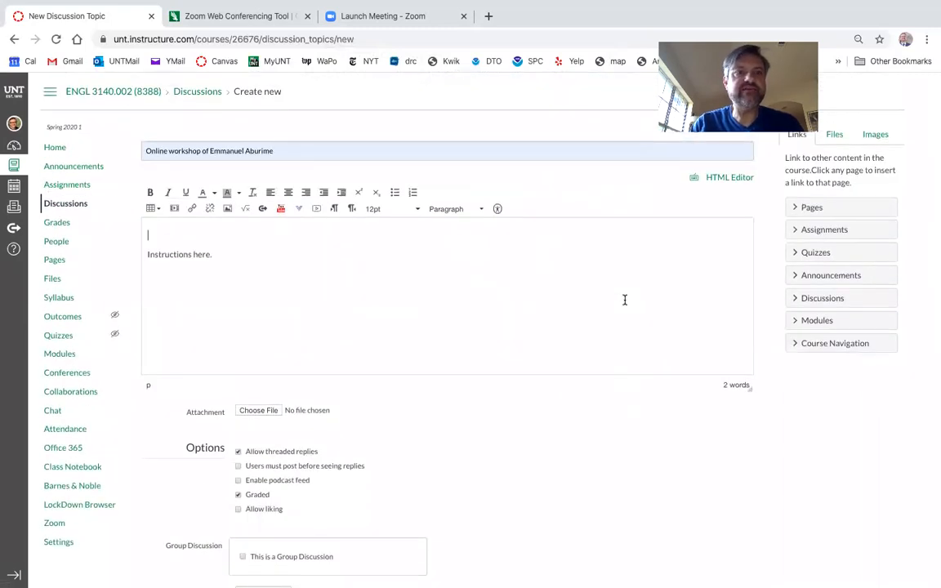
pyautogui.click(55, 356)
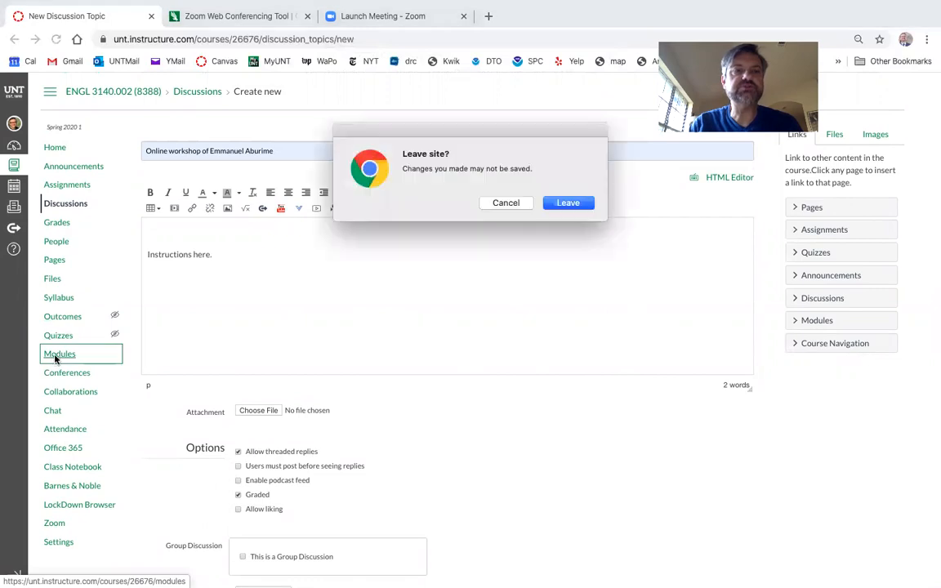
pyautogui.click(568, 203)
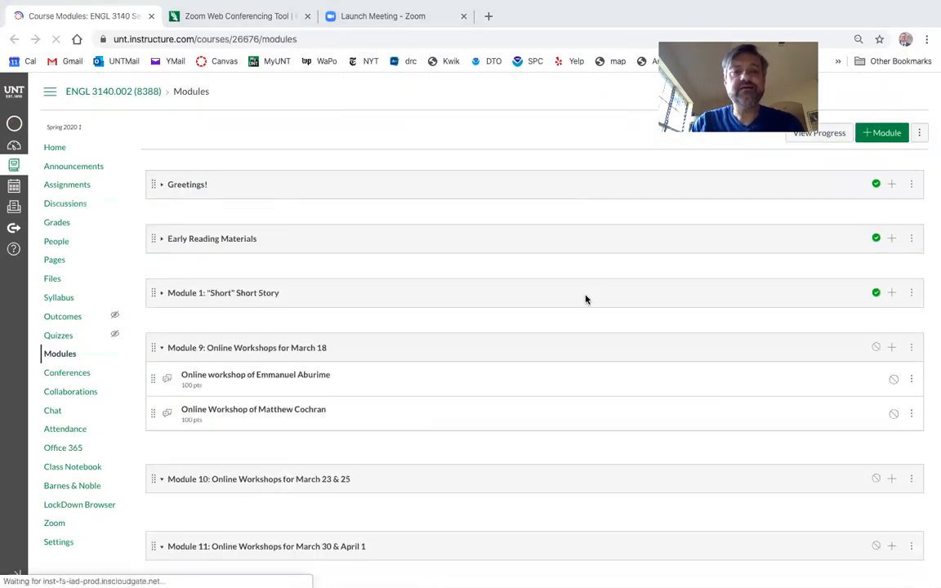
# Step: Add the first listed student's existing online workshop discussion as an item to "Module 9: Online Workshops for March 18"
pyautogui.scroll(-3, 585, 299)
pyautogui.scroll(2, 585, 299)
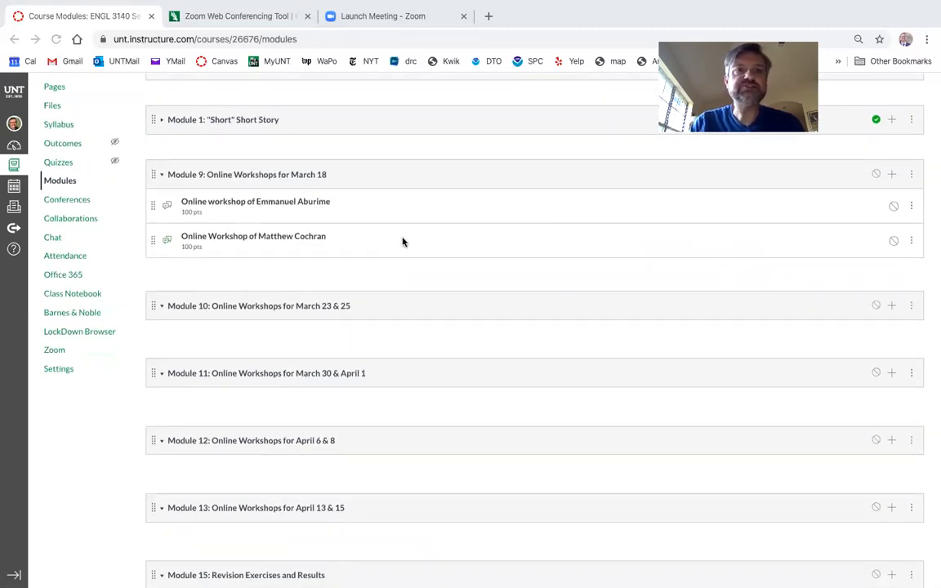
pyautogui.scroll(-2, 403, 241)
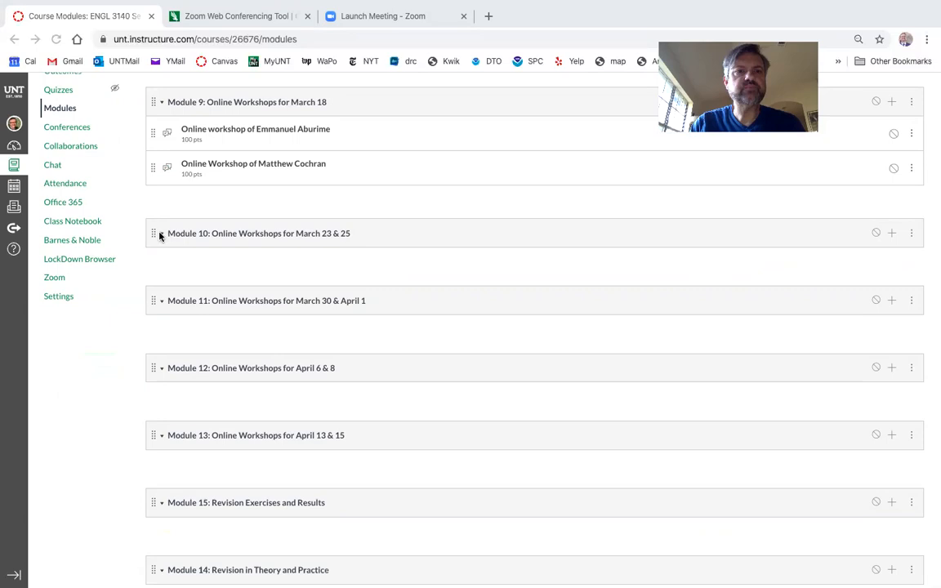
pyautogui.scroll(2, 287, 144)
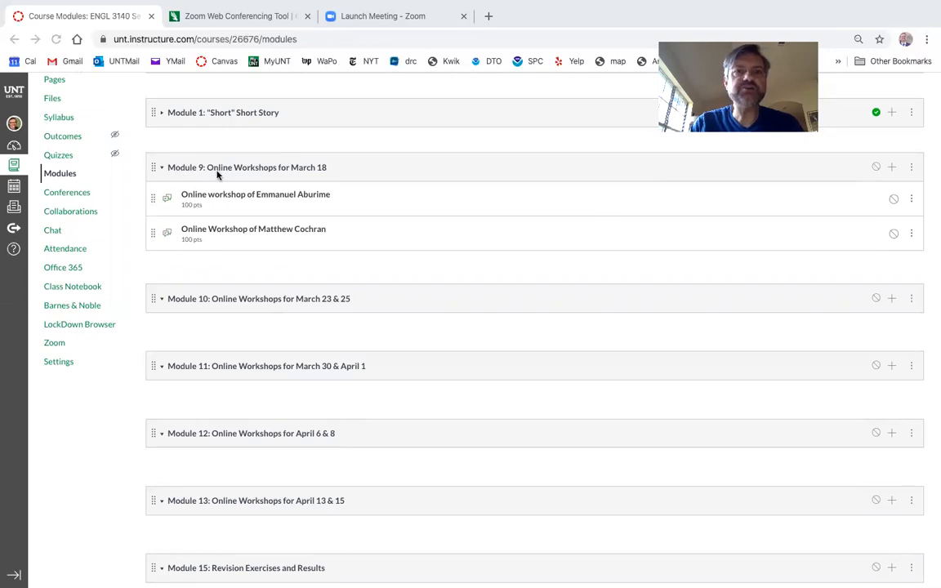
pyautogui.scroll(5, 216, 174)
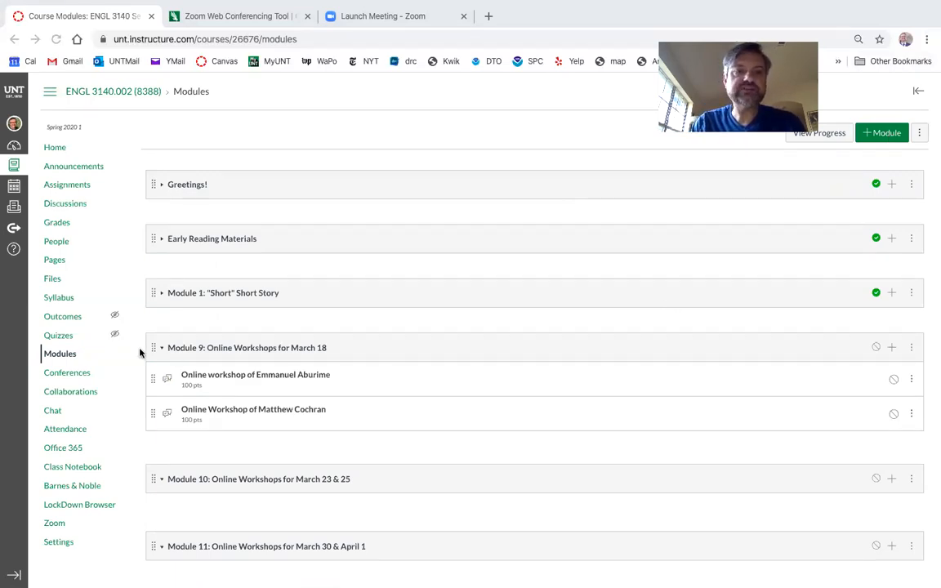
pyautogui.click(891, 348)
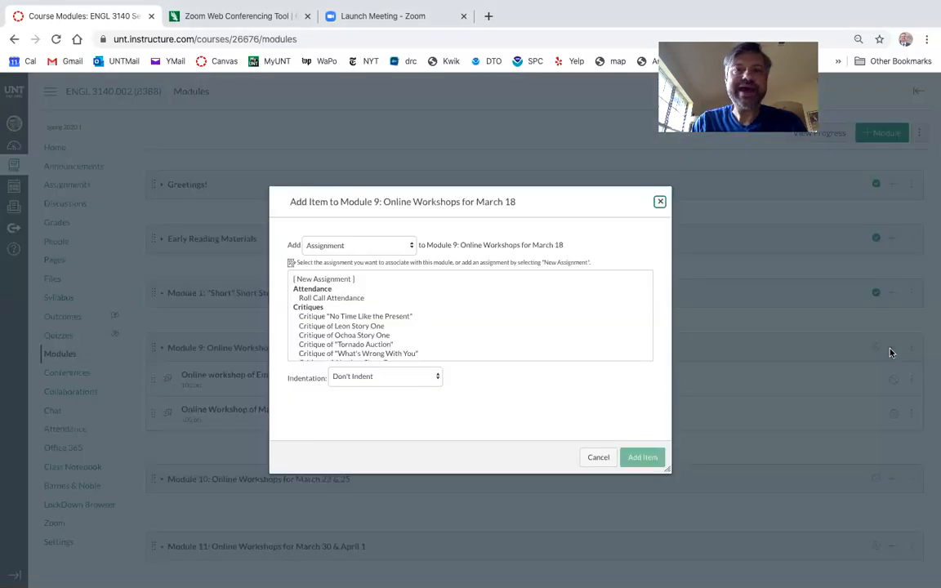
pyautogui.click(412, 247)
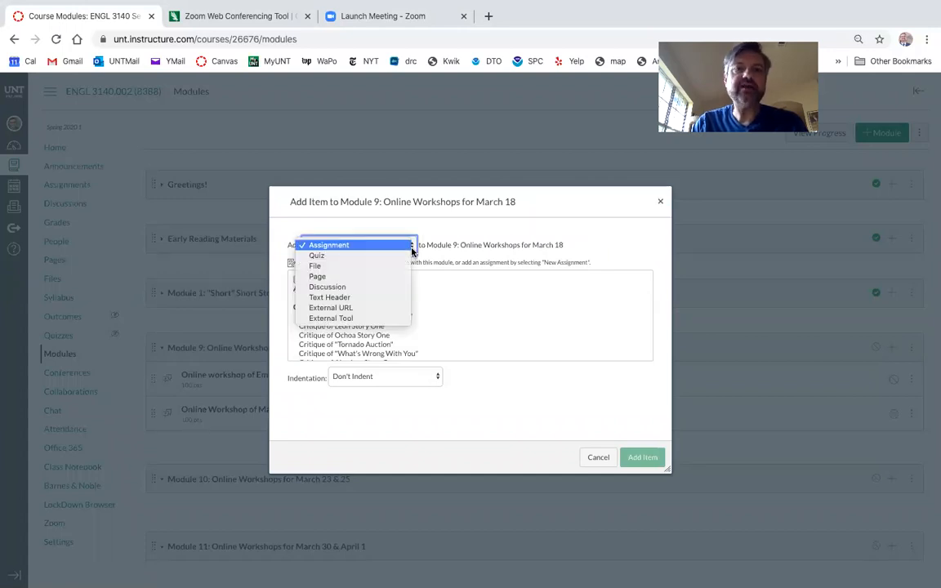
pyautogui.click(378, 289)
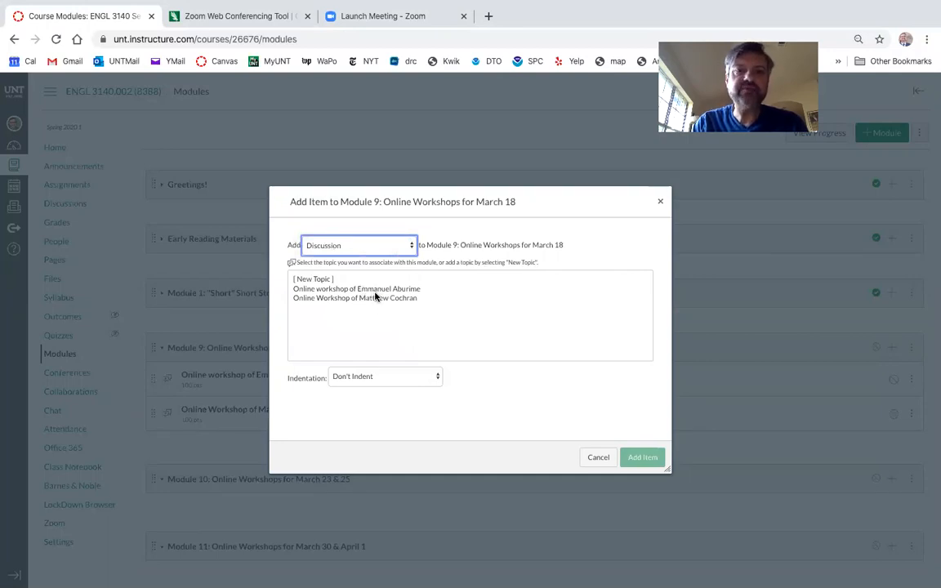
pyautogui.click(376, 290)
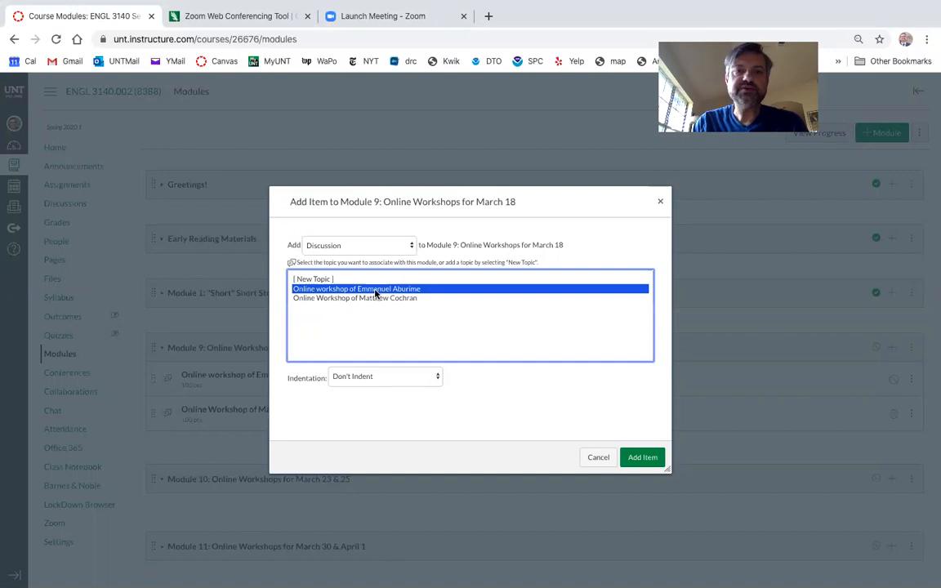
pyautogui.click(643, 456)
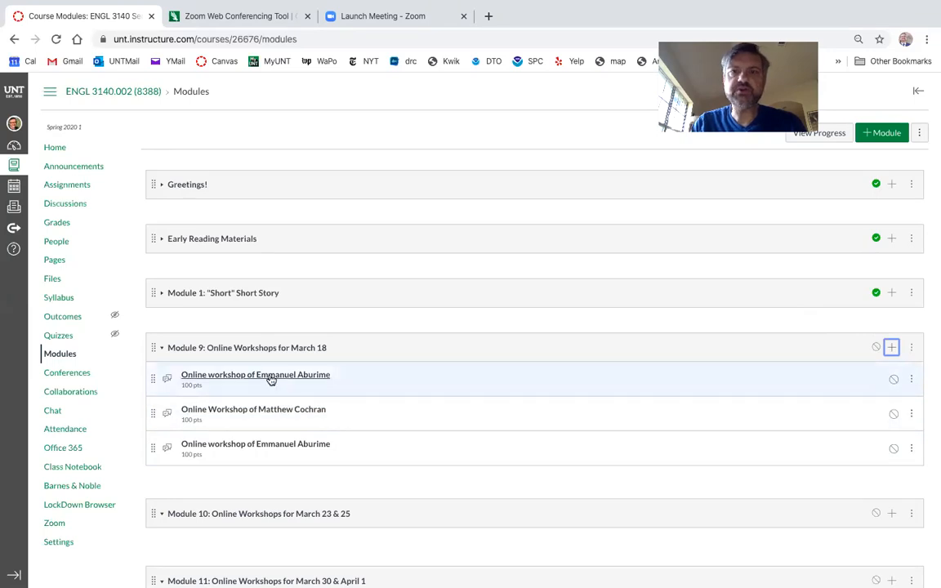
# Step: Open the first workshop discussion in Module 9 for editing and correct the misspelled word in instruction 2 to "dialogue"
pyautogui.click(271, 379)
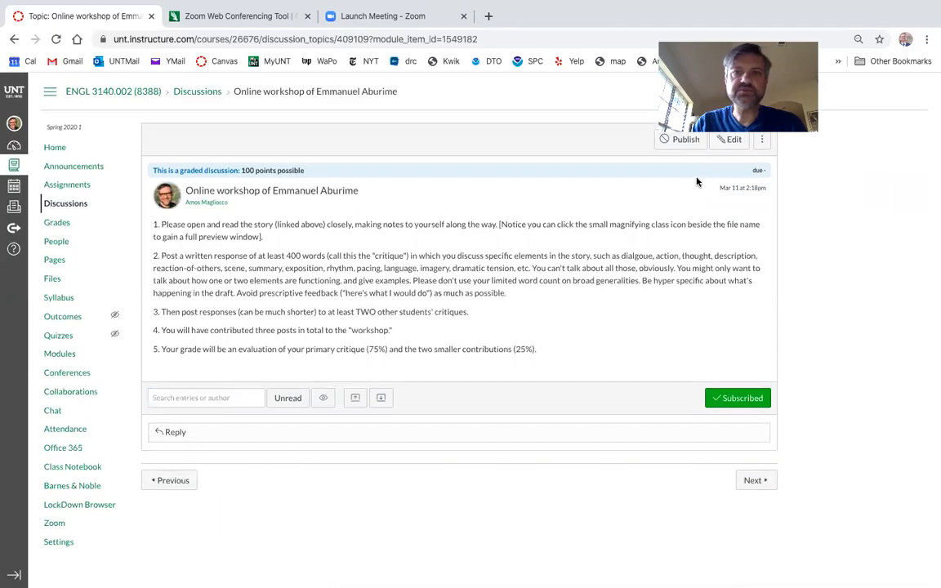
pyautogui.click(734, 140)
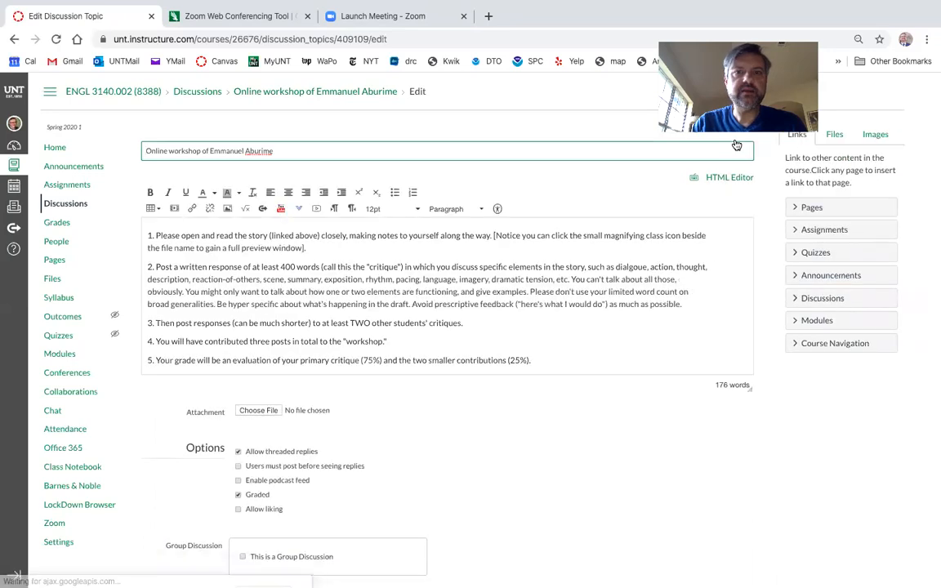
pyautogui.doubleClick(628, 267)
pyautogui.write('dialogue')
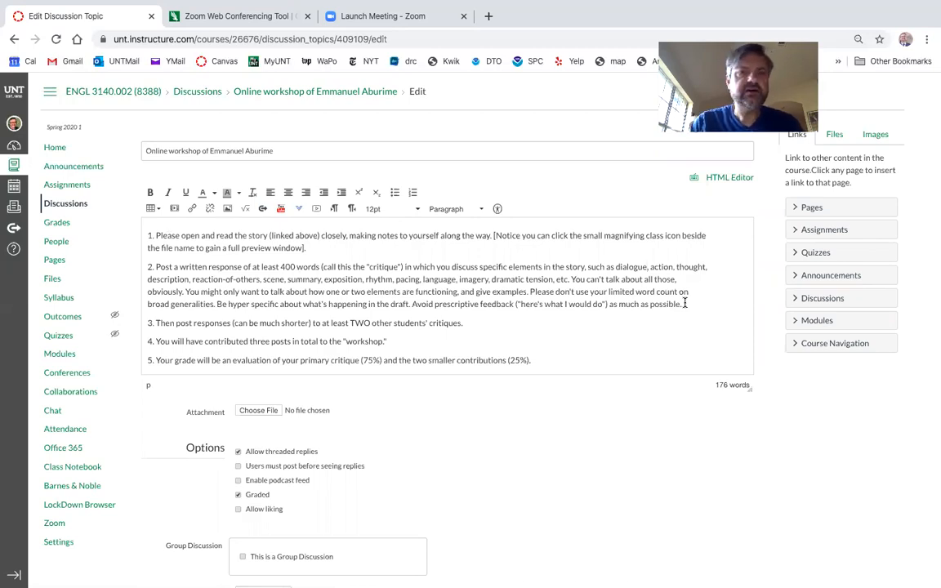
# Step: Review the instructions on required posts and grade weighting, along with the discussion's grading, assignment and date settings
pyautogui.scroll(-1, 678, 302)
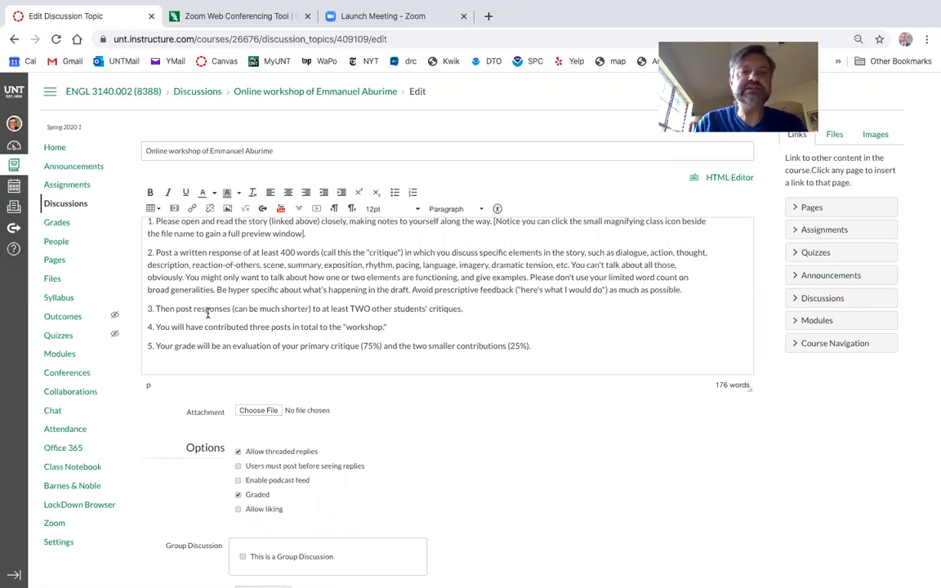
pyautogui.moveTo(388, 328); pyautogui.dragTo(346, 327)
pyautogui.keyDown('shift'); pyautogui.click(249, 327); pyautogui.keyUp('shift')
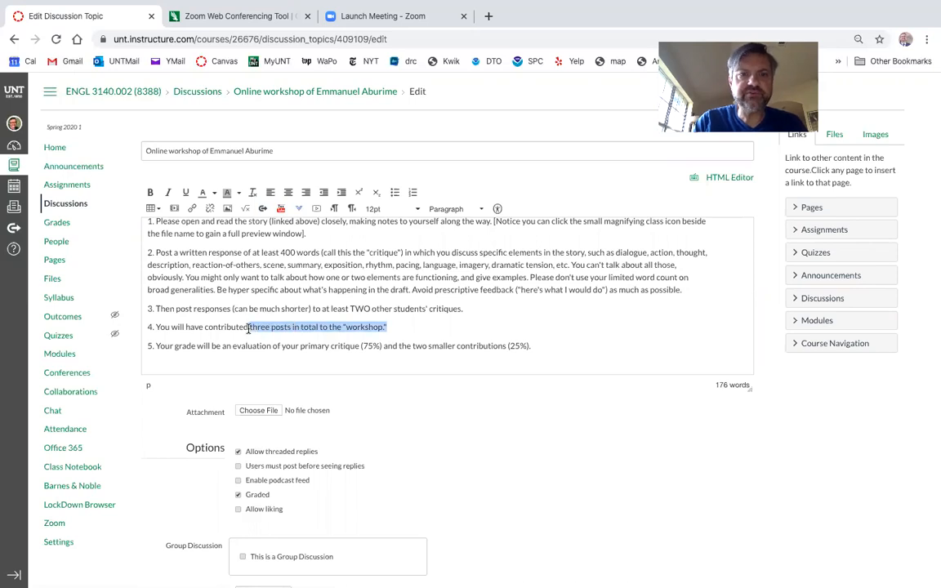
pyautogui.click(412, 321)
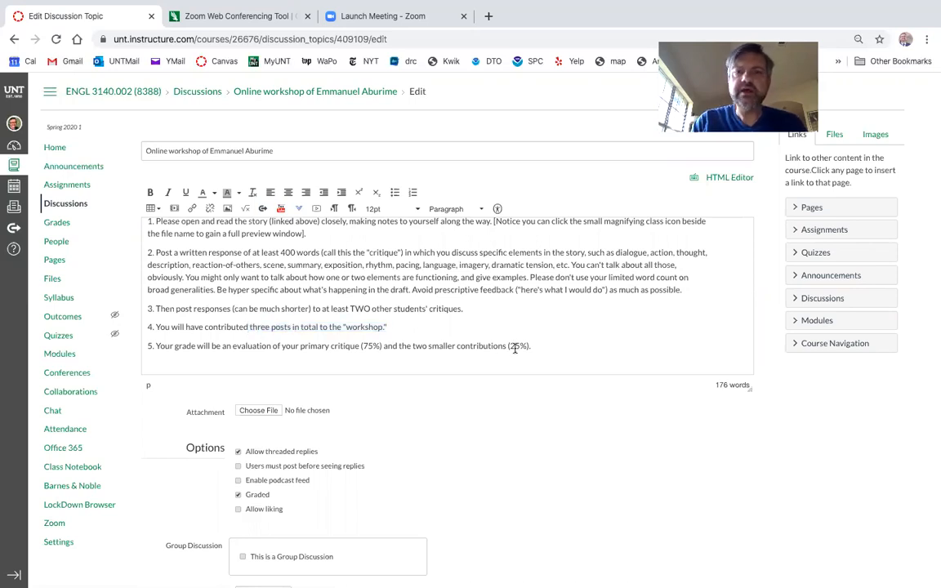
pyautogui.moveTo(531, 345); pyautogui.dragTo(300, 348)
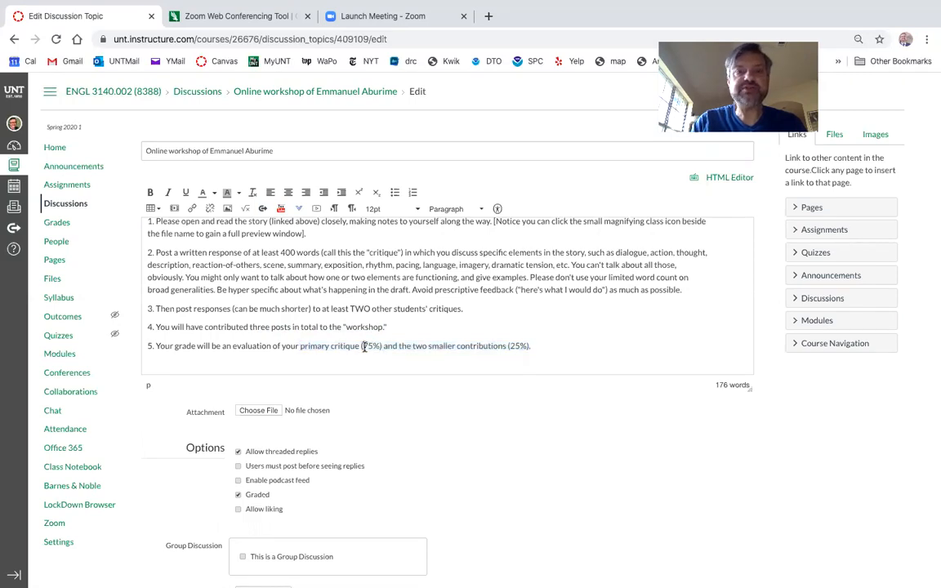
pyautogui.click(540, 359)
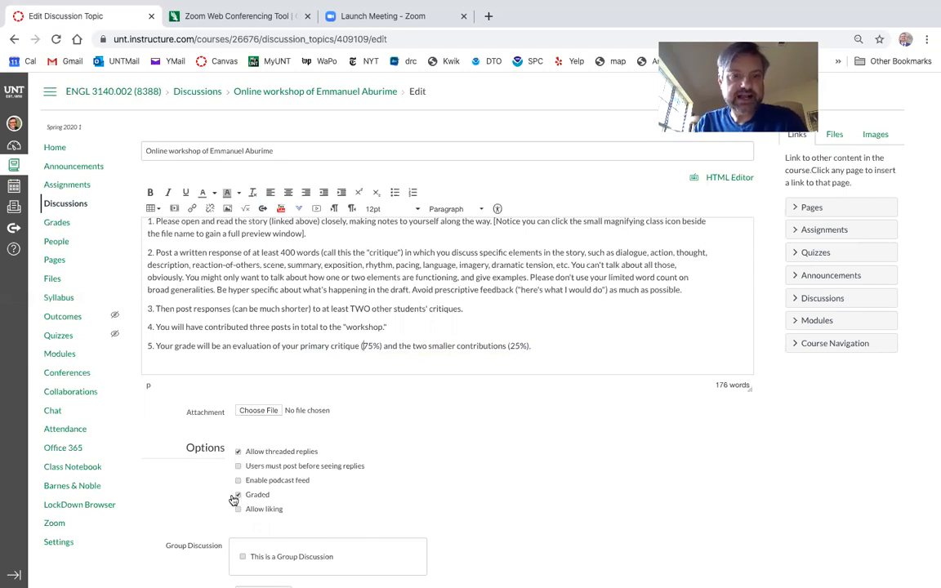
pyautogui.scroll(-5, 235, 485)
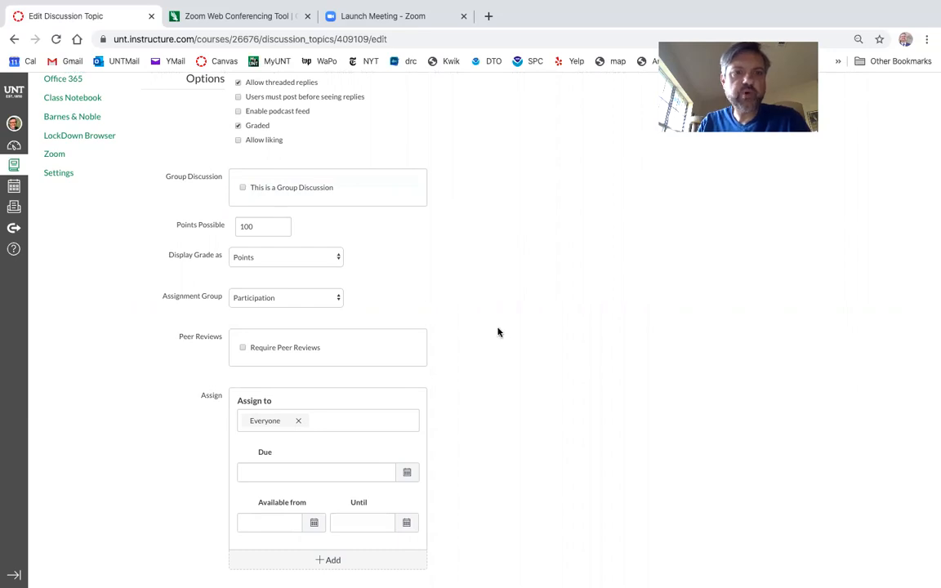
pyautogui.scroll(-2, 500, 332)
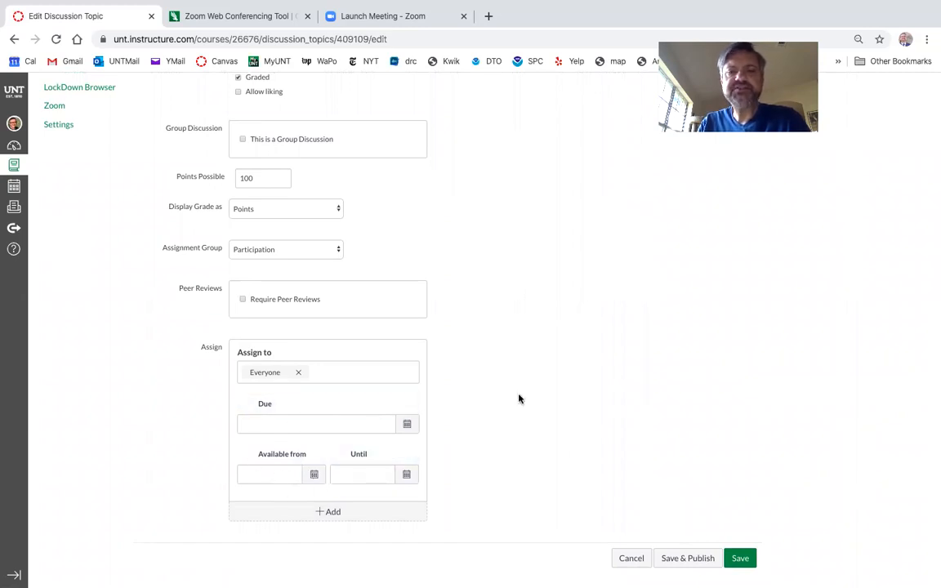
# Step: Recheck the workshop discussion's instructions and settings, and save the edited discussion without publishing it
pyautogui.scroll(10, 519, 398)
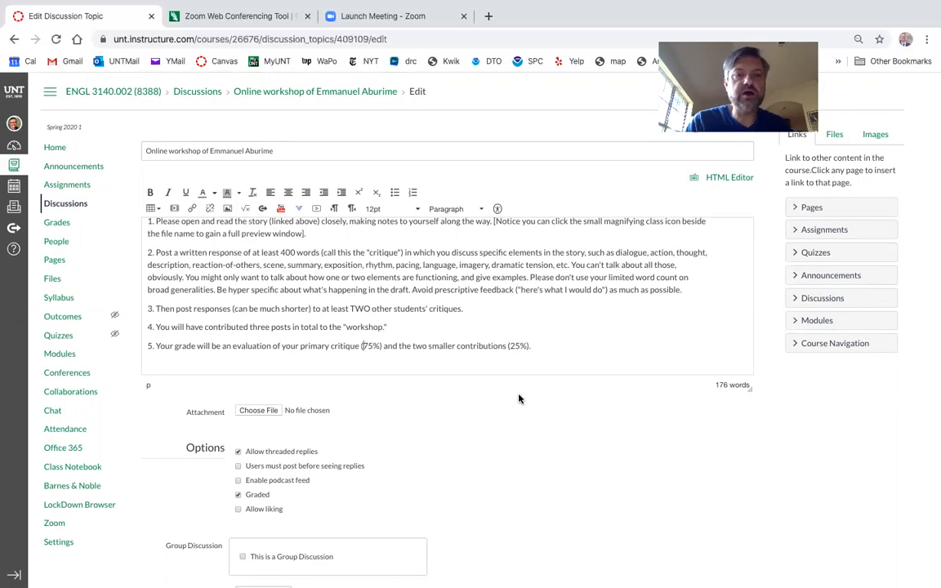
pyautogui.scroll(-3, 519, 398)
pyautogui.scroll(-3, 519, 399)
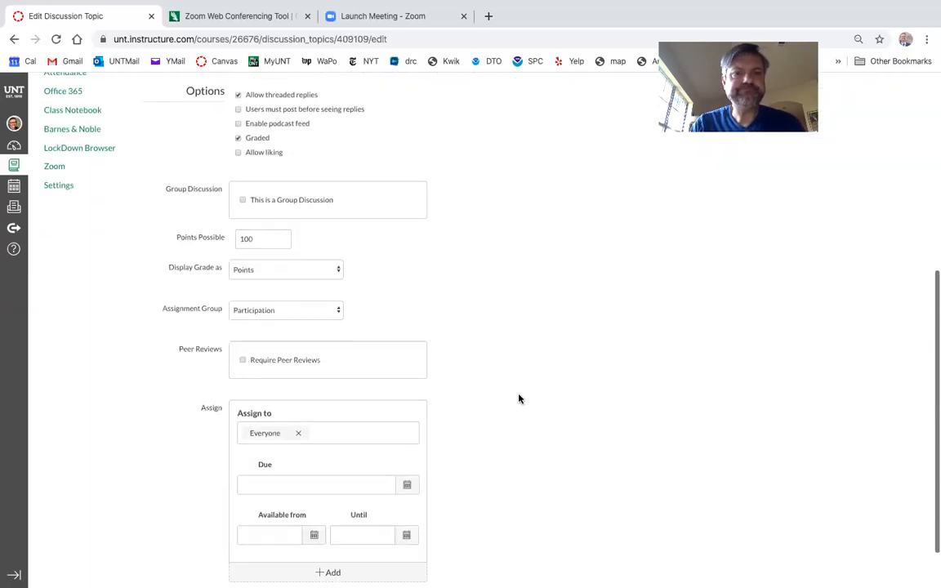
pyautogui.scroll(-1, 519, 399)
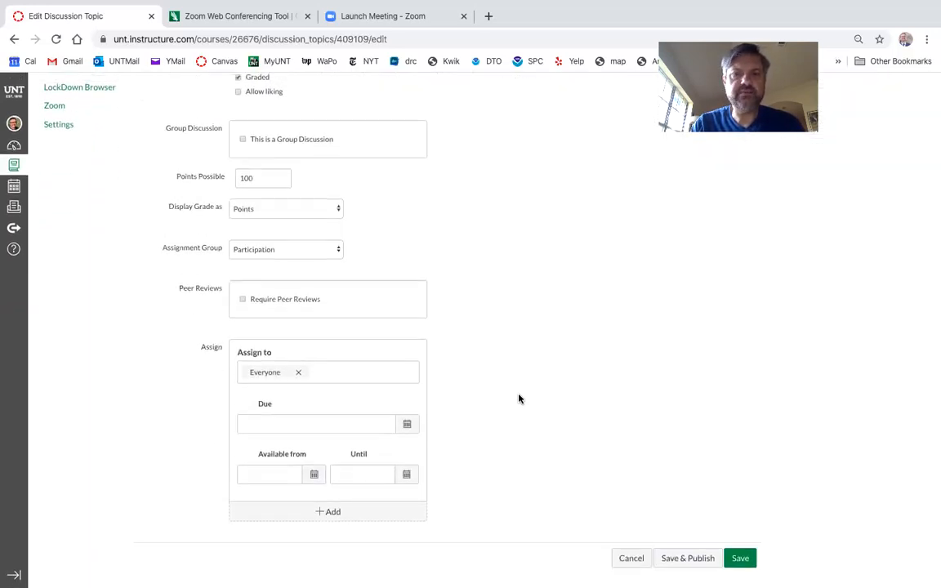
pyautogui.click(742, 560)
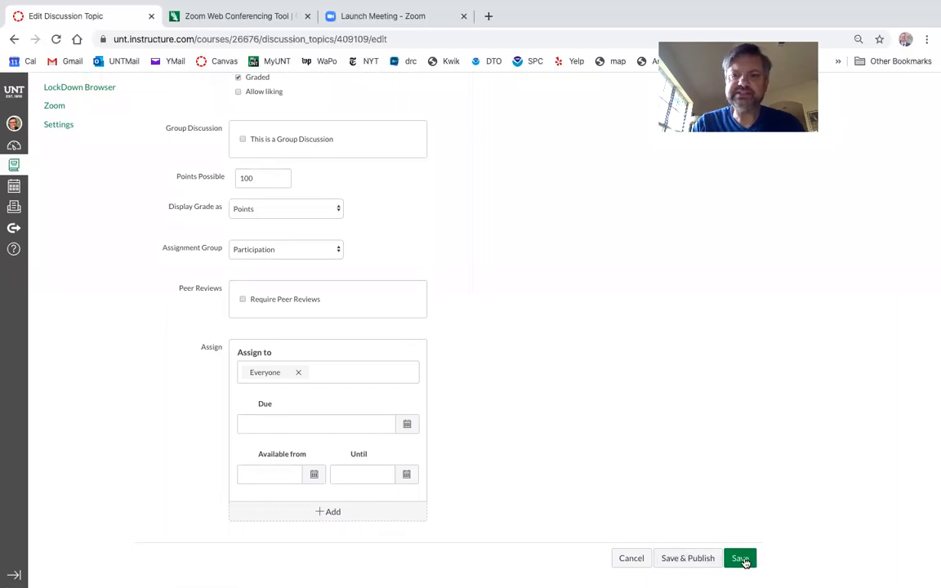
pyautogui.scroll(5, 662, 372)
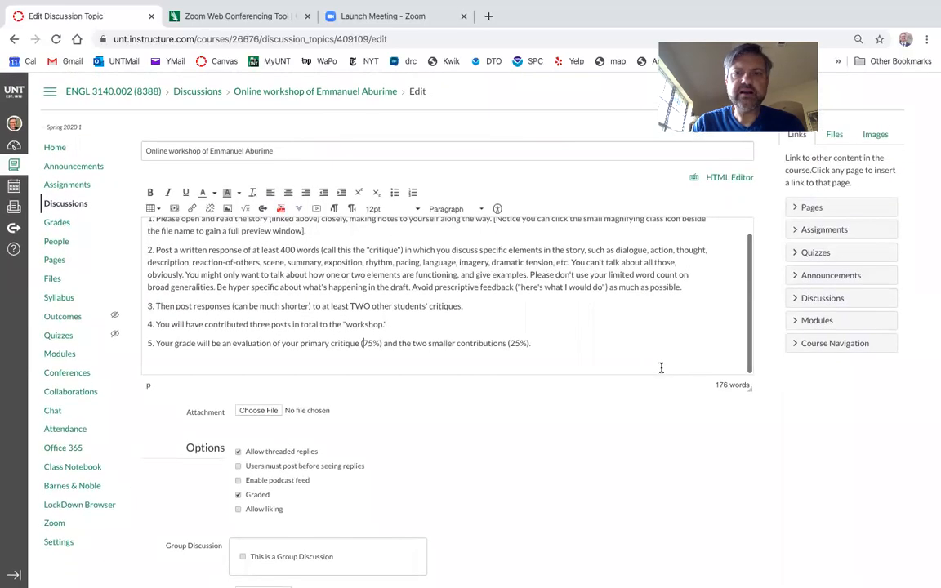
pyautogui.scroll(-5, 658, 448)
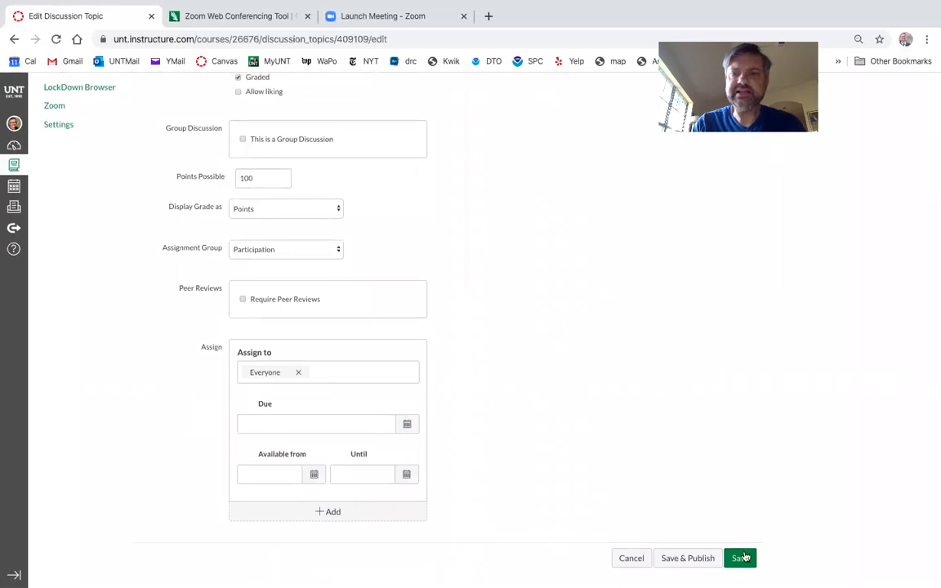
pyautogui.click(742, 558)
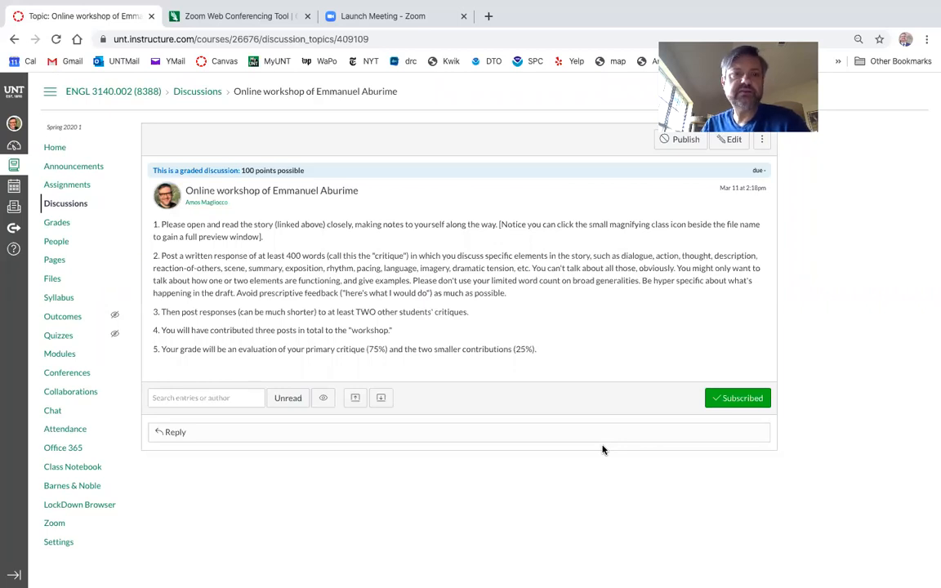
pyautogui.scroll(1, 603, 451)
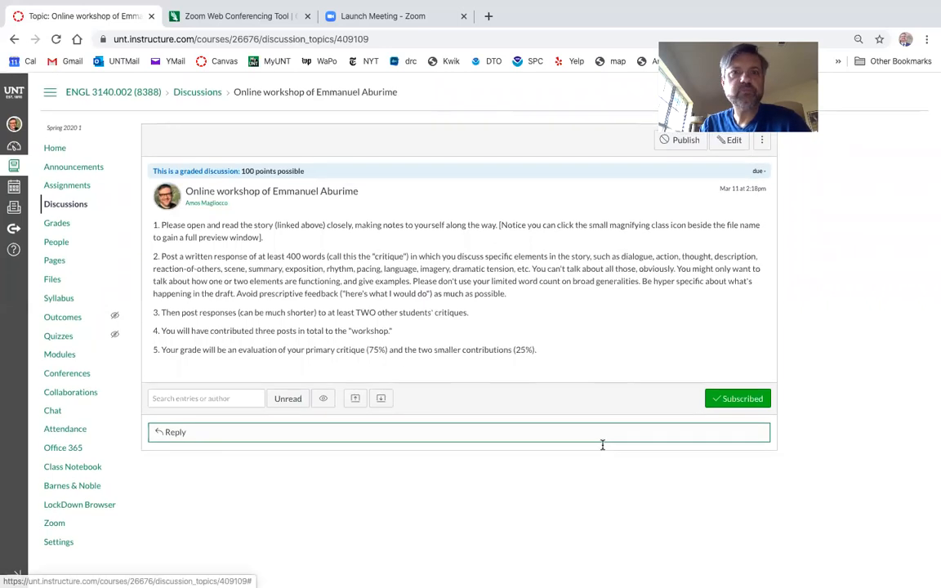